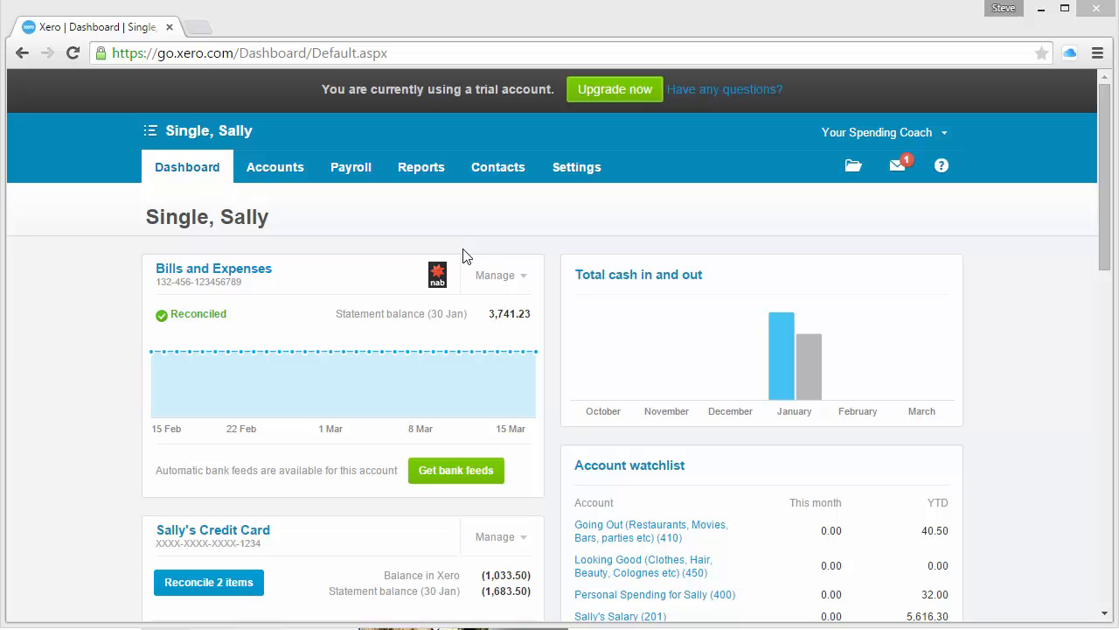
Step: Open the chart of accounts and show only the asset accounts
{"action": "left_click", "coordinate": [570, 168]}
{"action": "left_click", "coordinate": [553, 260]}
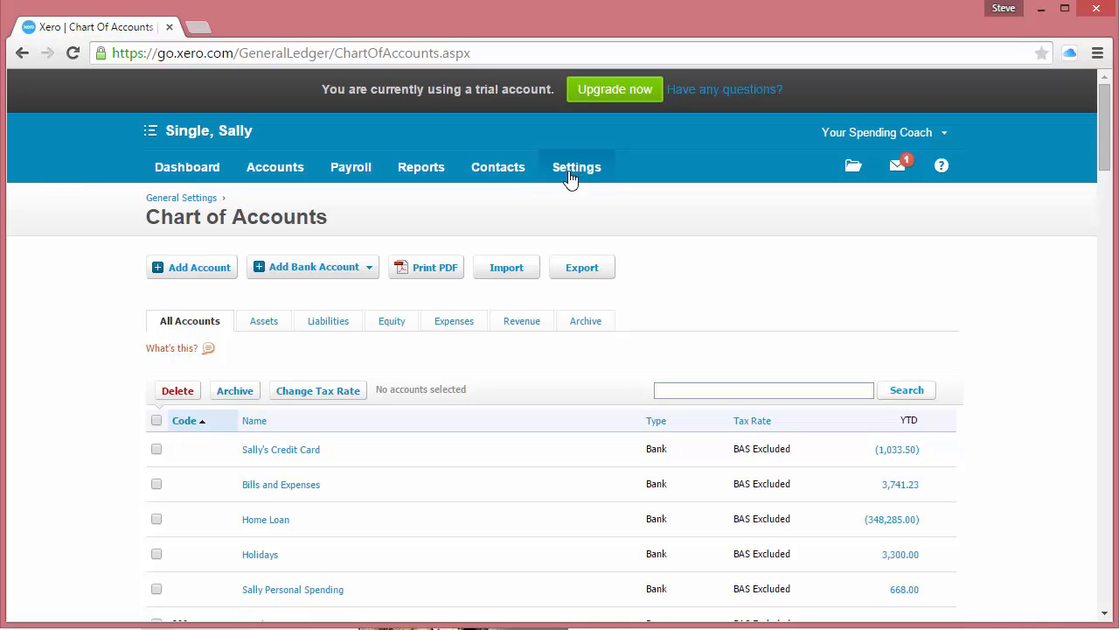
{"action": "left_click", "coordinate": [264, 323]}
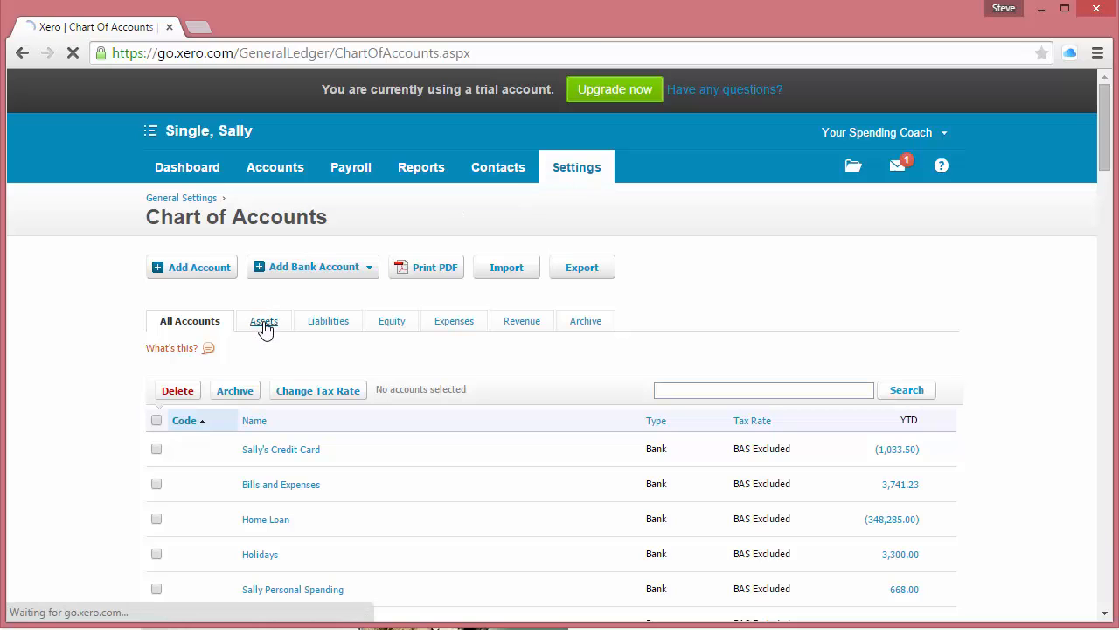
{"action": "scroll", "coordinate": [944, 367], "scroll_direction": "down", "scroll_amount": 1}
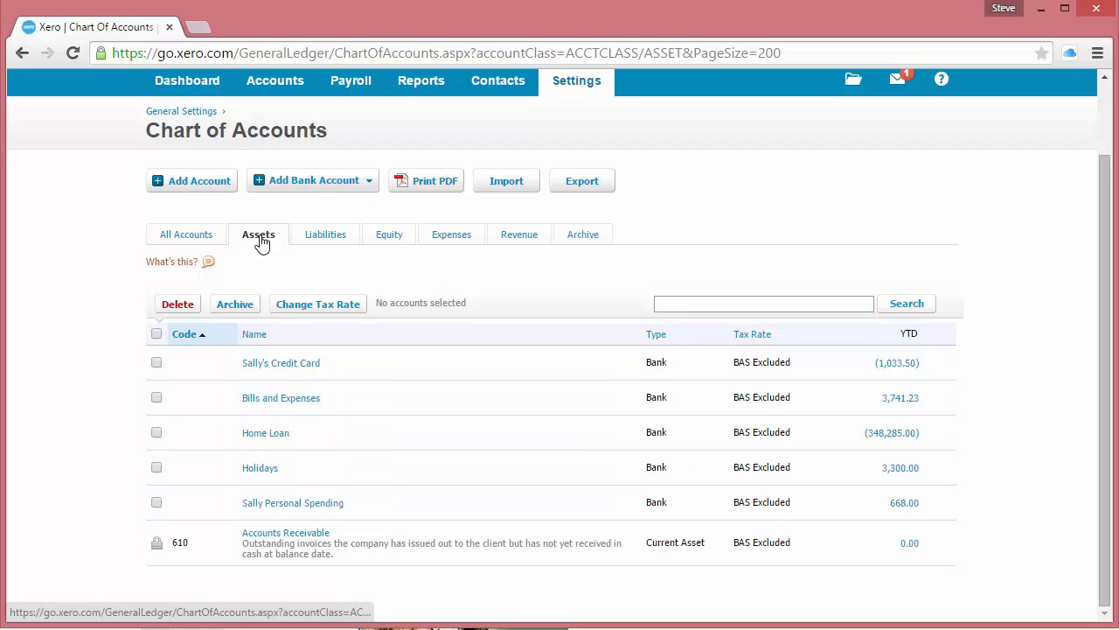
Step: Add a Current Asset account with code Home and name Family Home, and save it
{"action": "left_click", "coordinate": [187, 183]}
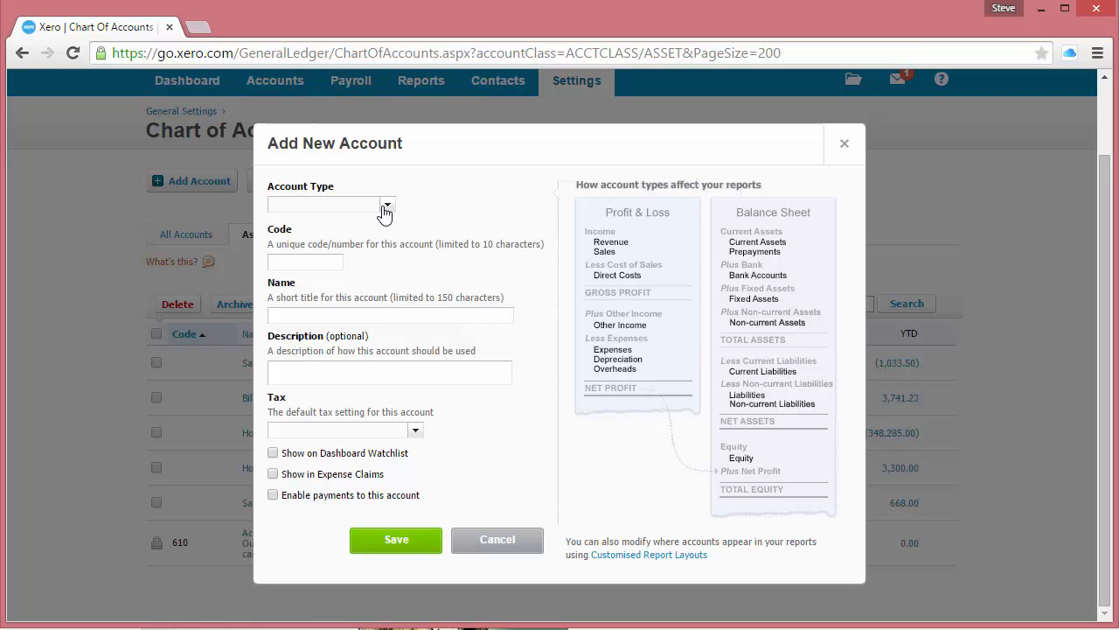
{"action": "left_click", "coordinate": [386, 206]}
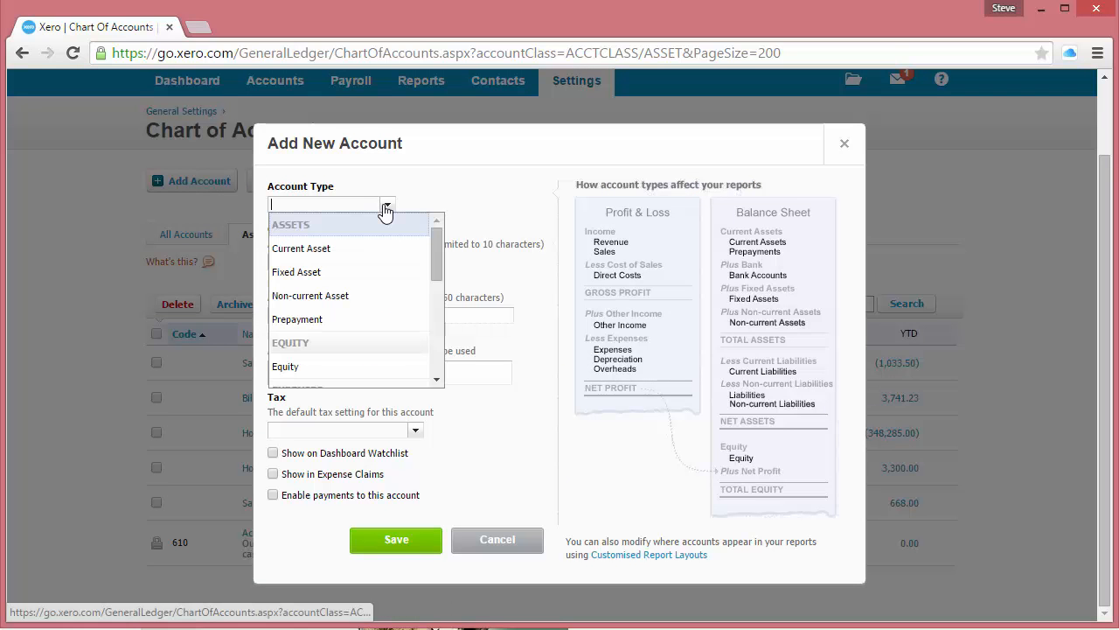
{"action": "left_click", "coordinate": [339, 251]}
{"action": "left_click", "coordinate": [311, 262]}
{"action": "type", "text": "Home"}
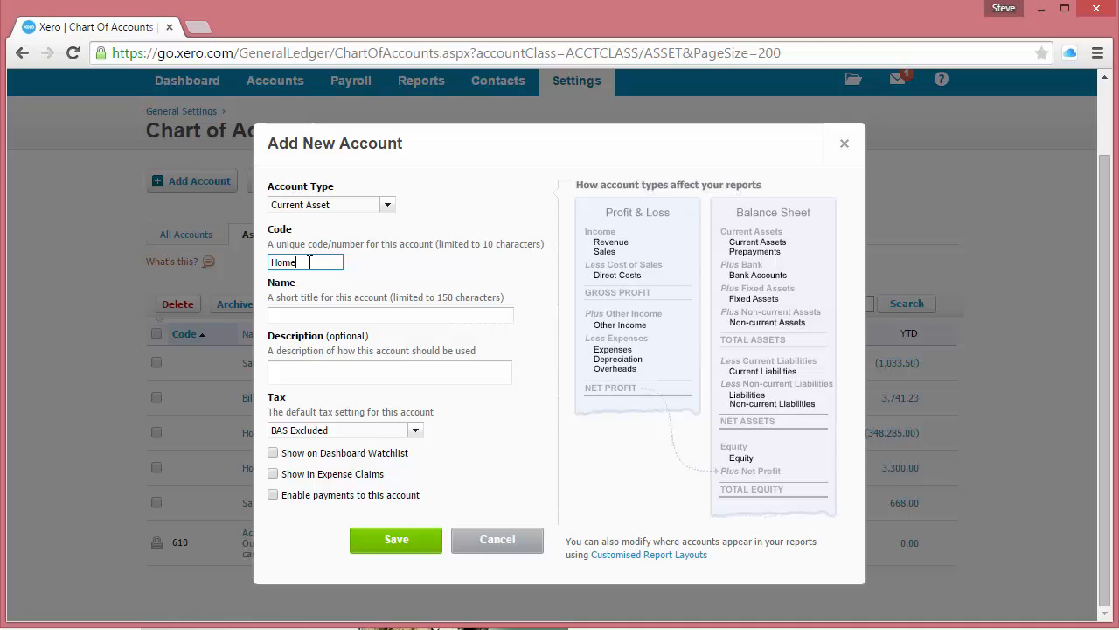
{"action": "key", "text": "Tab"}
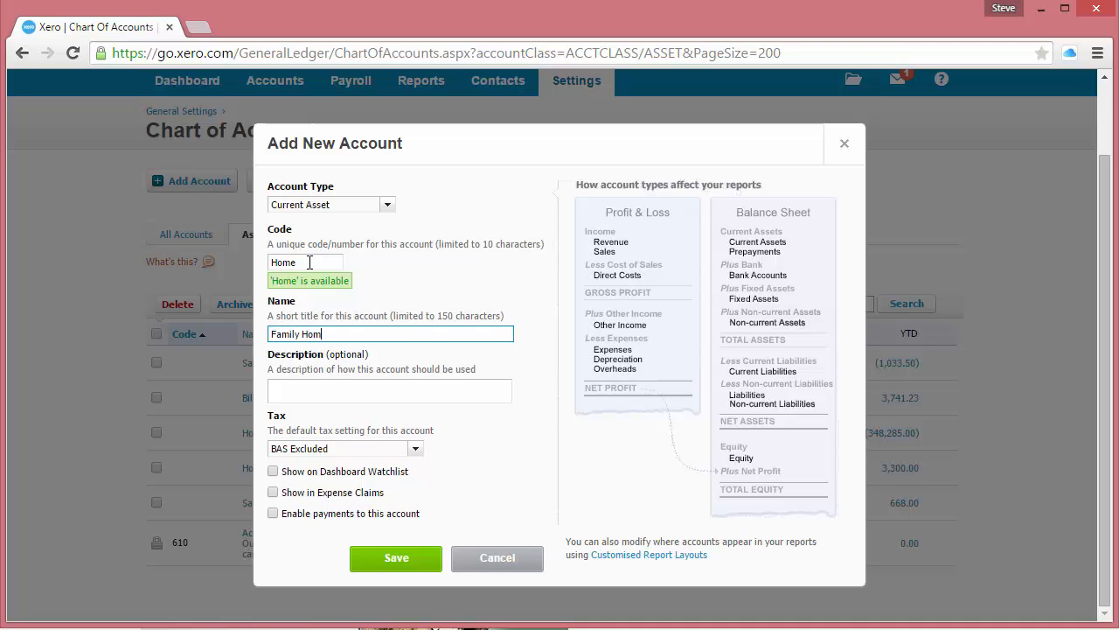
{"action": "key", "text": "Tab"}
{"action": "left_click", "coordinate": [394, 559]}
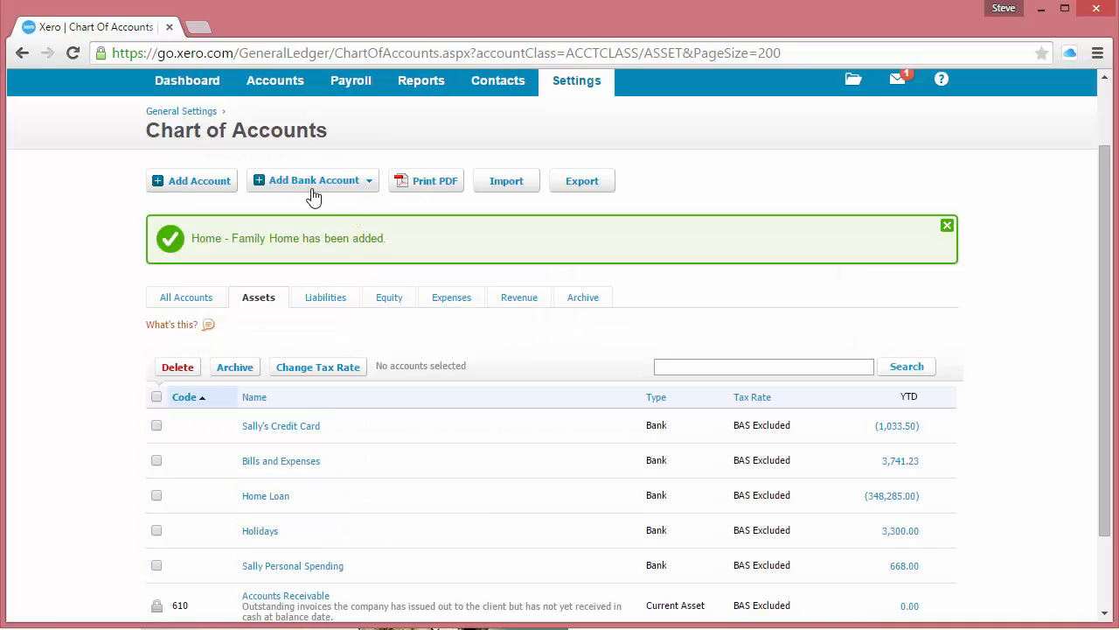
Step: Add a Current Asset account with code Inv and name All Personal Investments, and save it
{"action": "left_click", "coordinate": [190, 181]}
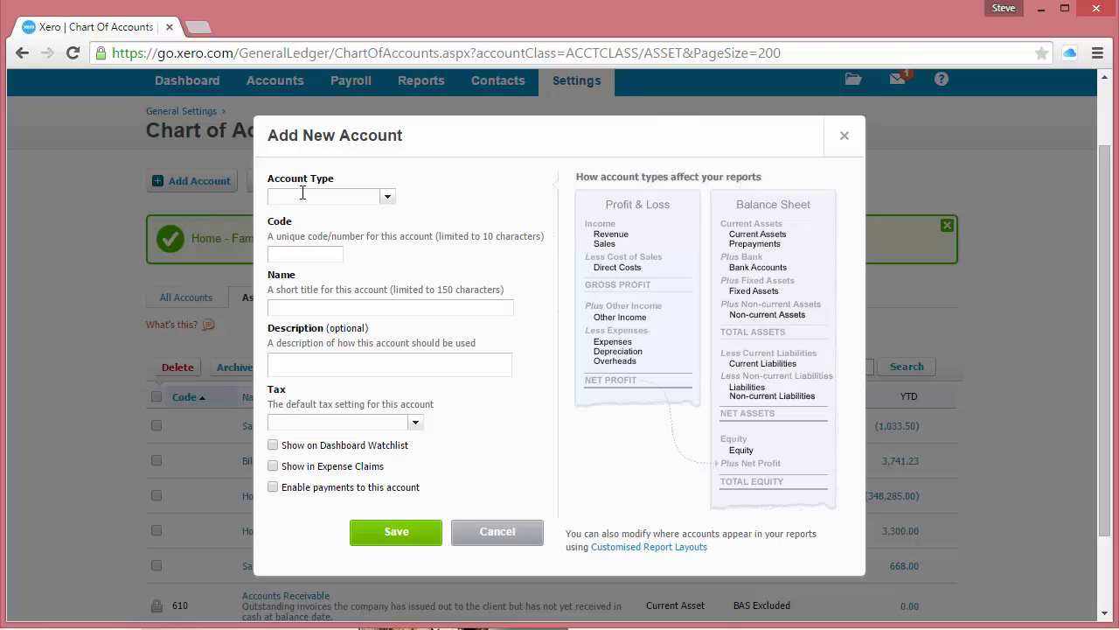
{"action": "left_click", "coordinate": [387, 198]}
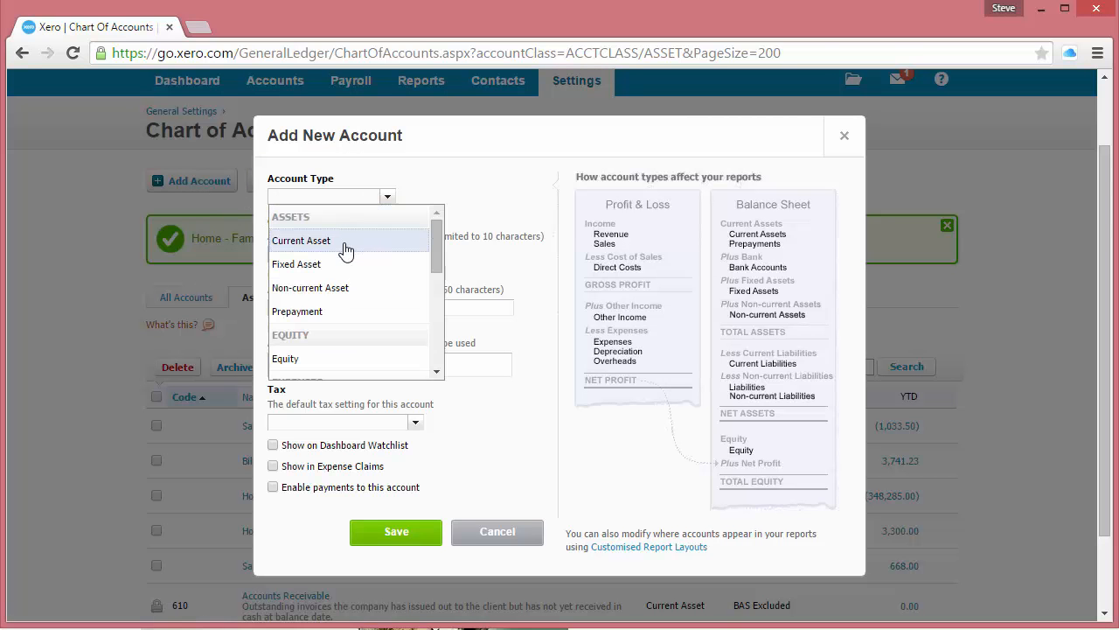
{"action": "left_click", "coordinate": [345, 247]}
{"action": "left_click", "coordinate": [311, 253]}
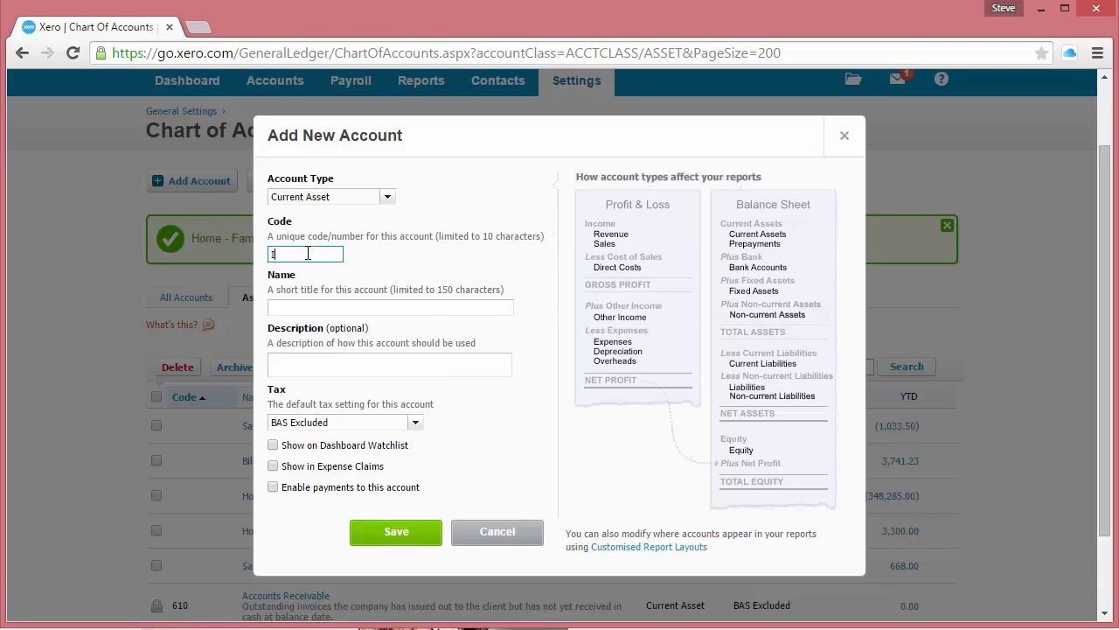
{"action": "key", "text": "Tab"}
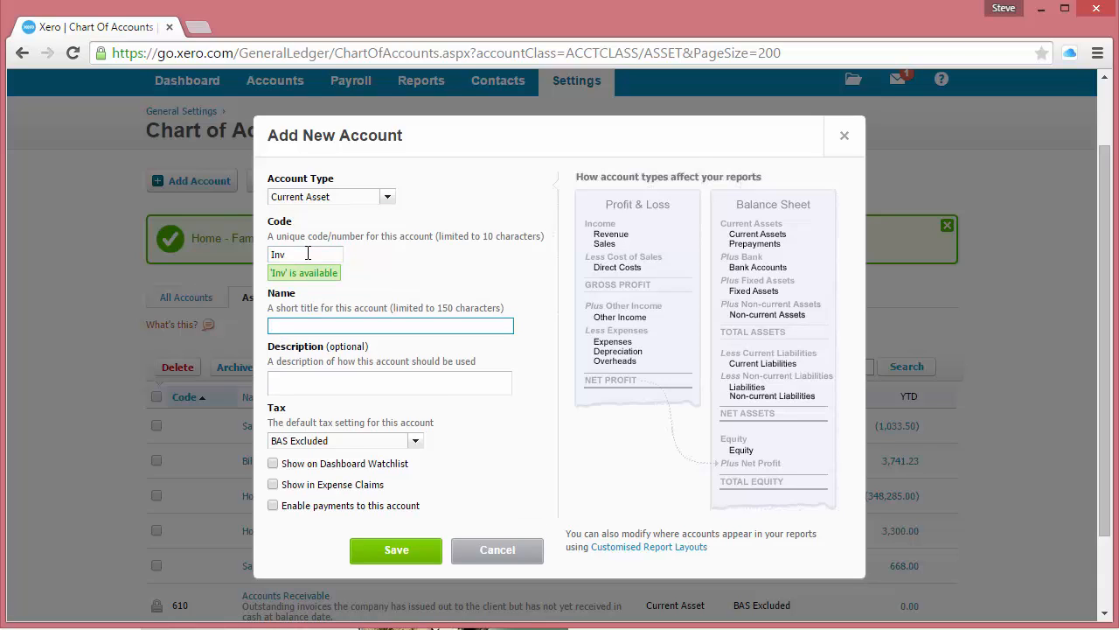
{"action": "type", "text": "All Personal Investments"}
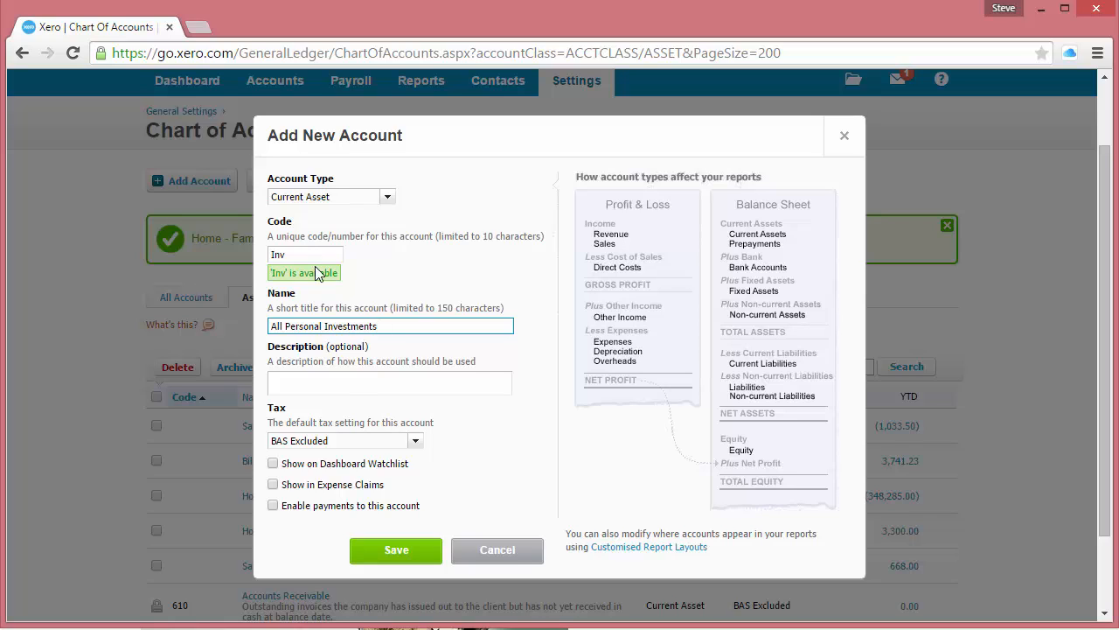
{"action": "left_click", "coordinate": [396, 553]}
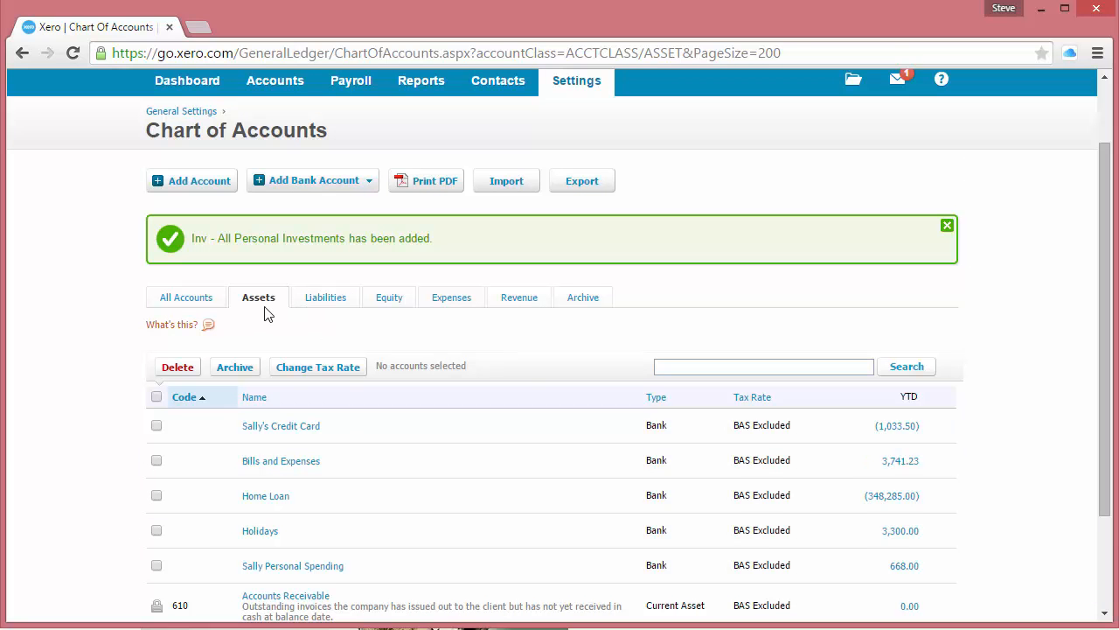
Step: Add a Non-current Asset account coded Super for the client's super balance, described as "this is the balance of all her super funds on a given day"
{"action": "left_click", "coordinate": [200, 181]}
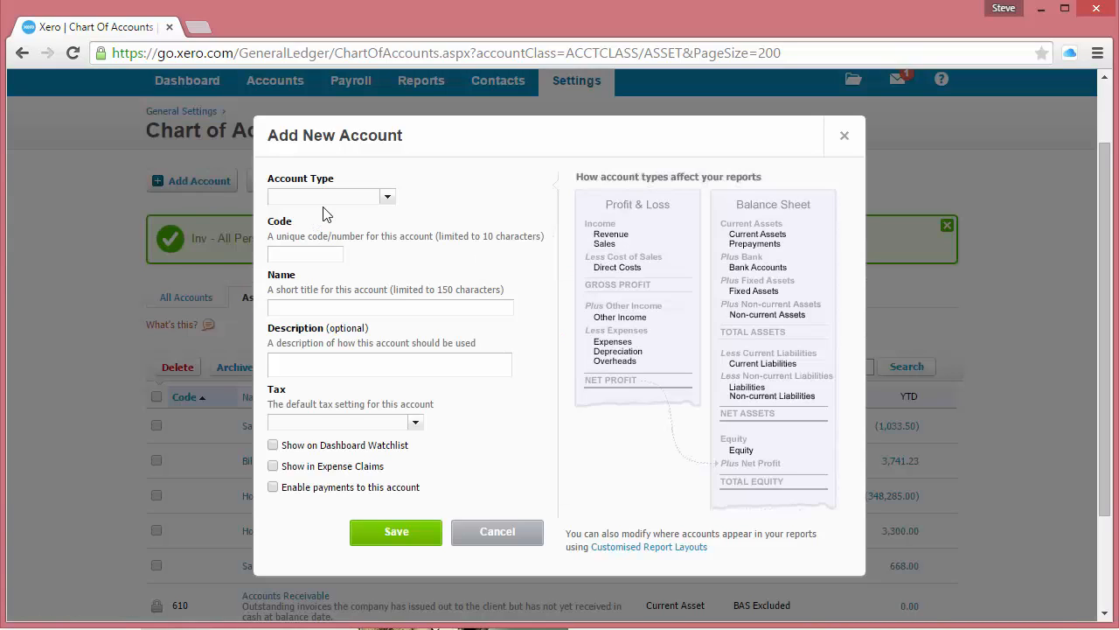
{"action": "left_click", "coordinate": [386, 196]}
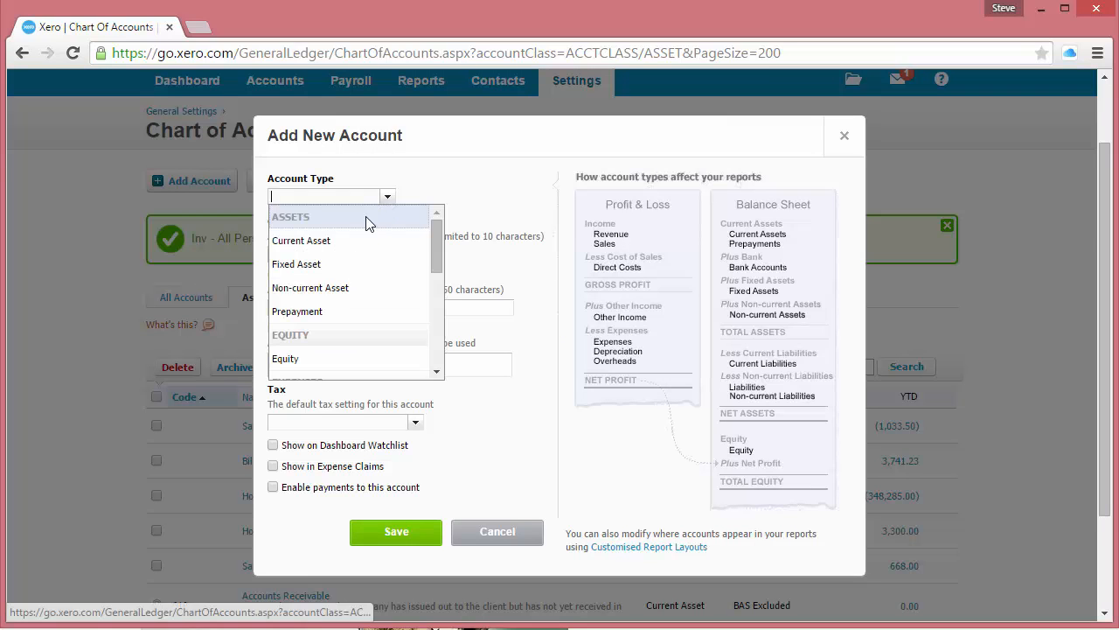
{"action": "left_click", "coordinate": [334, 289]}
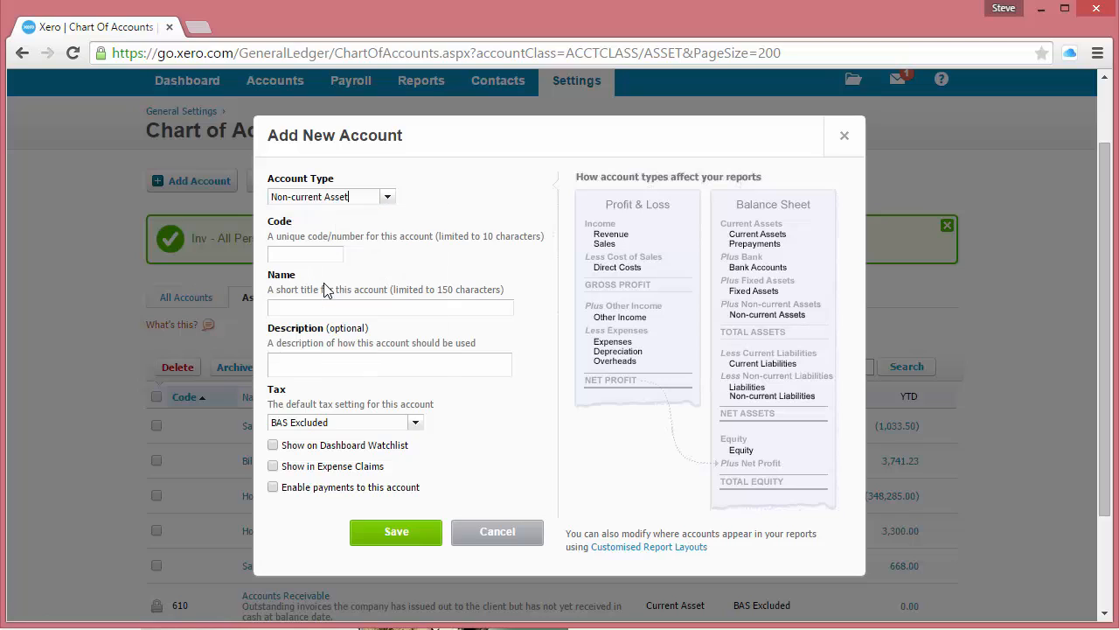
{"action": "left_click", "coordinate": [321, 255]}
{"action": "key", "text": "Tab"}
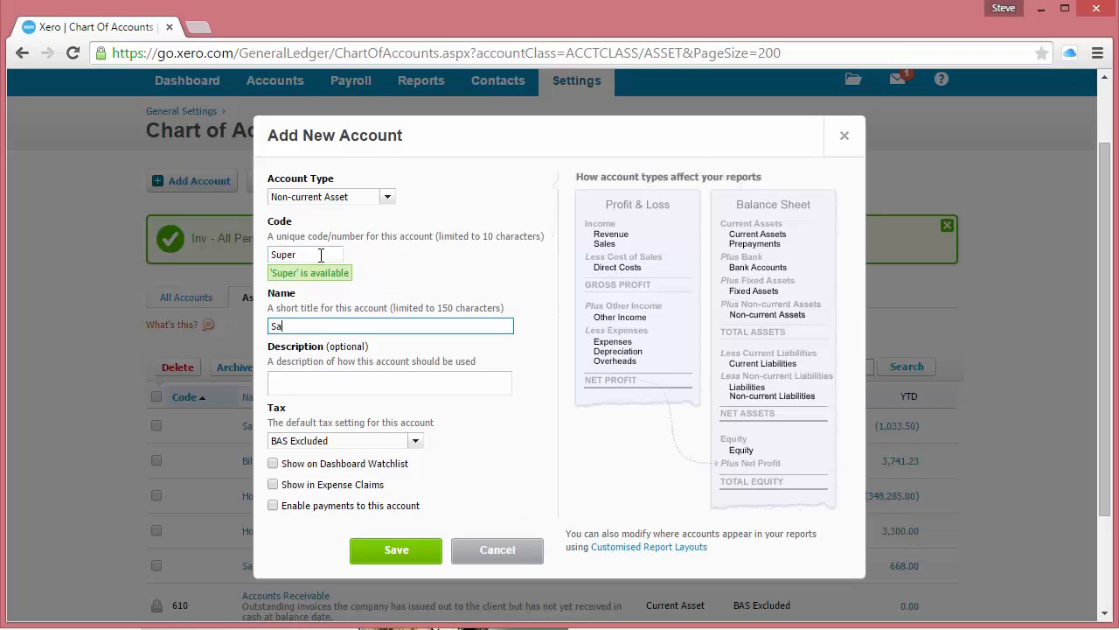
{"action": "type", "text": "Sally's Super Balance"}
{"action": "left_click", "coordinate": [402, 392]}
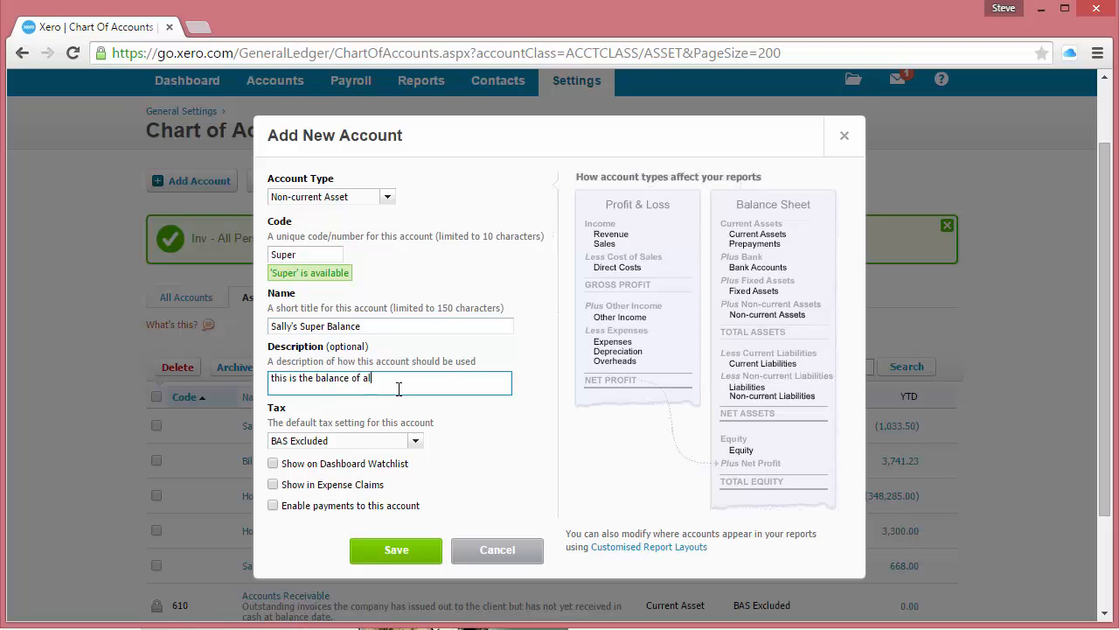
{"action": "type", "text": "this is the balance of all her super funds on a given"}
{"action": "left_click", "coordinate": [377, 551]}
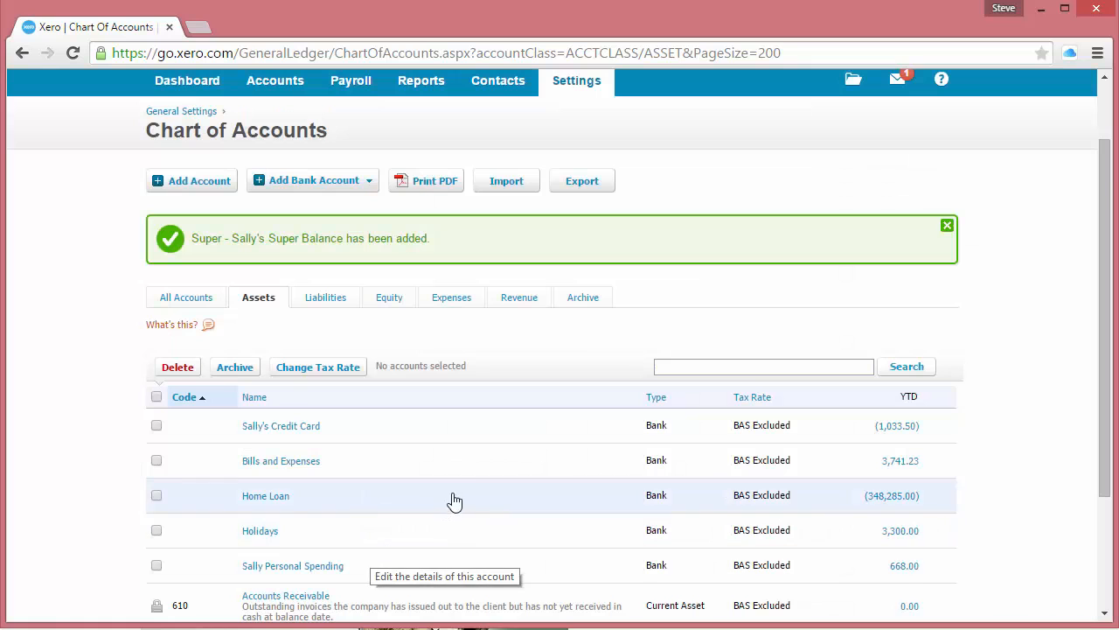
Step: Check the new accounts in the assets list and open the Balance Sheet report
{"action": "scroll", "coordinate": [452, 503], "scroll_direction": "down", "scroll_amount": 2}
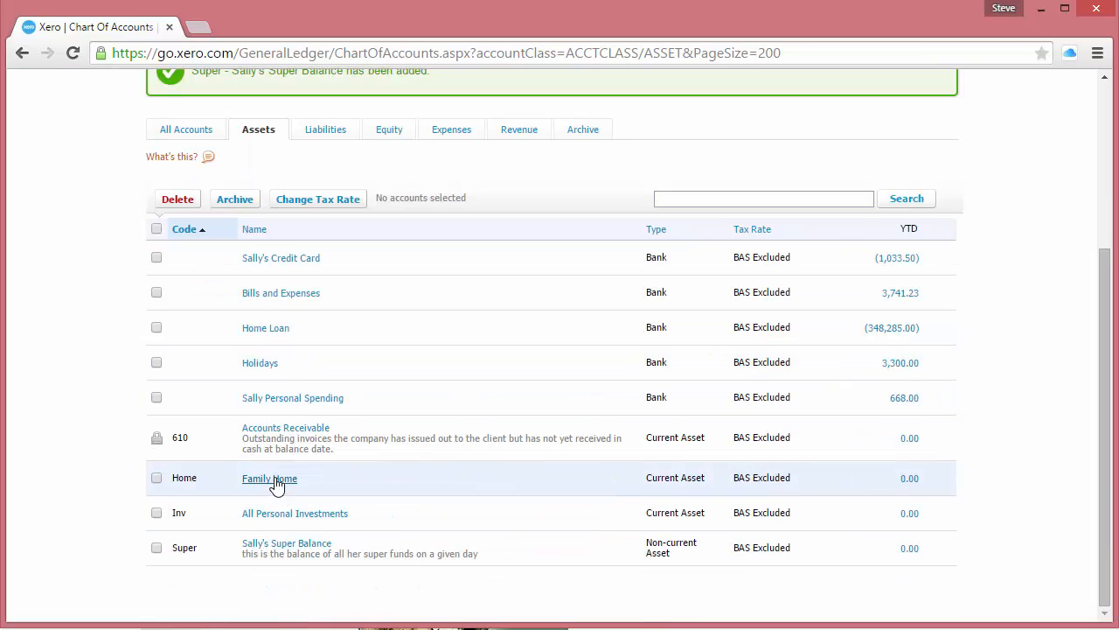
{"action": "scroll", "coordinate": [262, 404], "scroll_direction": "up", "scroll_amount": 2}
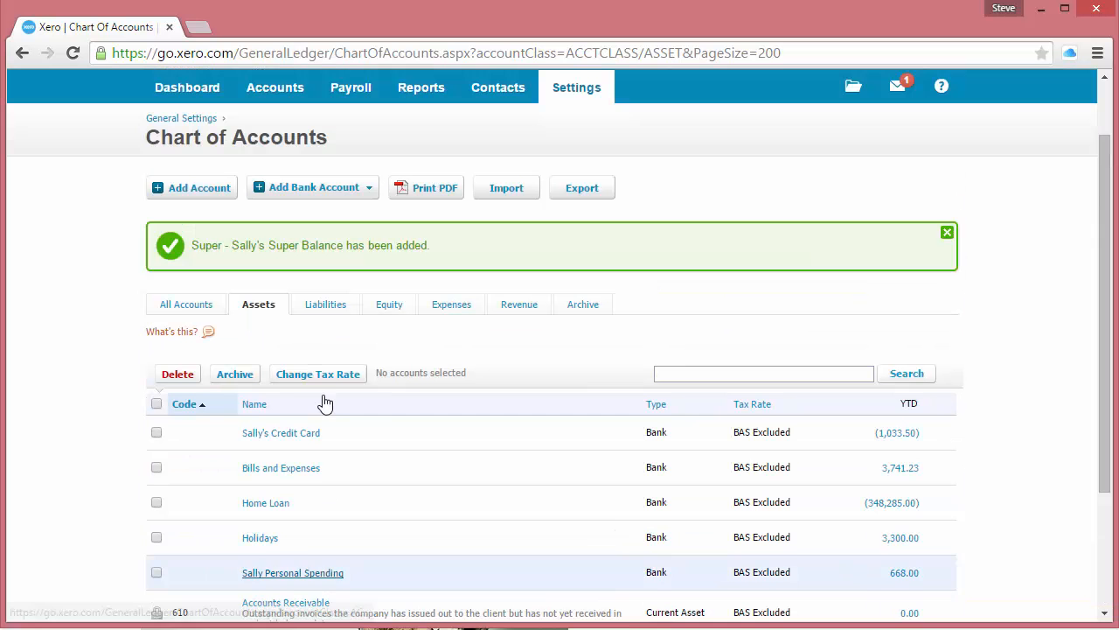
{"action": "left_click", "coordinate": [431, 90]}
{"action": "left_click", "coordinate": [421, 254]}
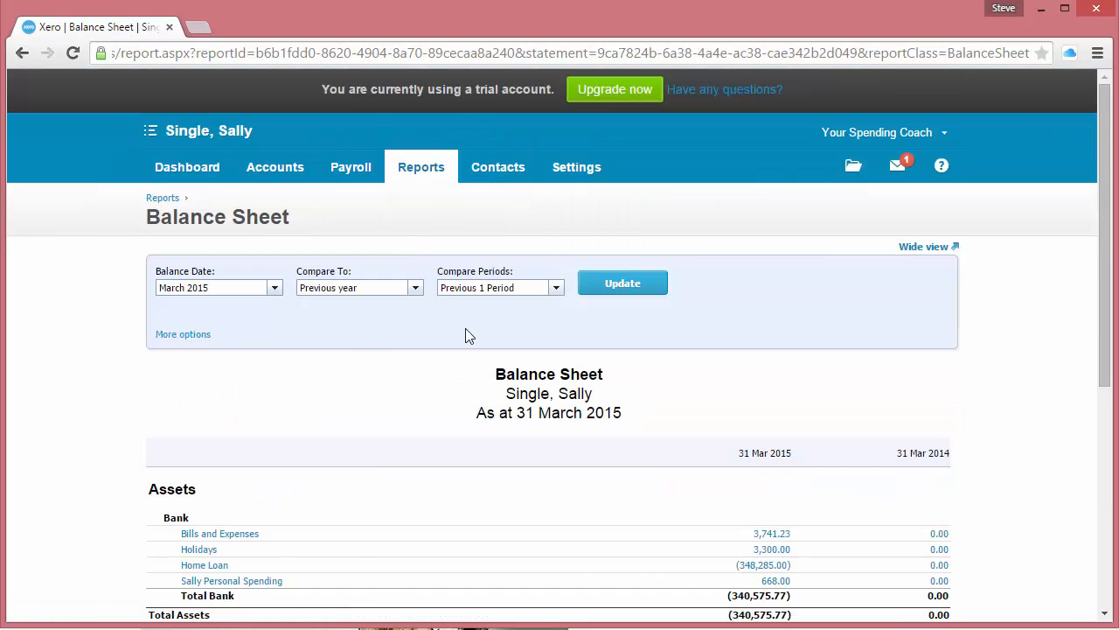
Step: Update the Balance Sheet to January 2015 compared with the previous month and review its assets and liabilities
{"action": "left_click", "coordinate": [274, 289]}
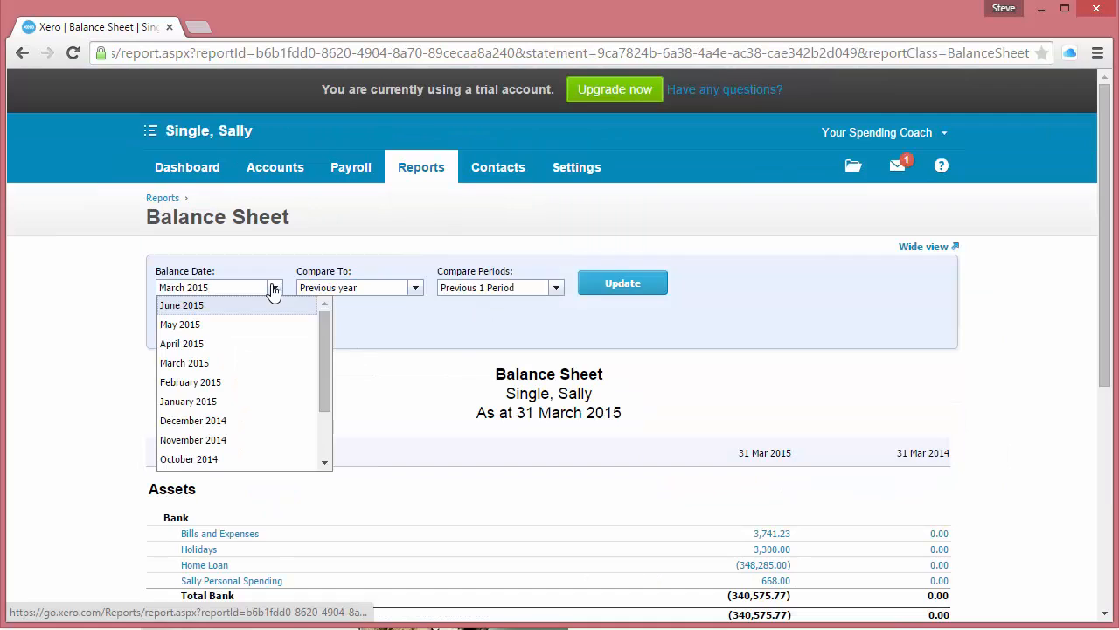
{"action": "left_click", "coordinate": [205, 405]}
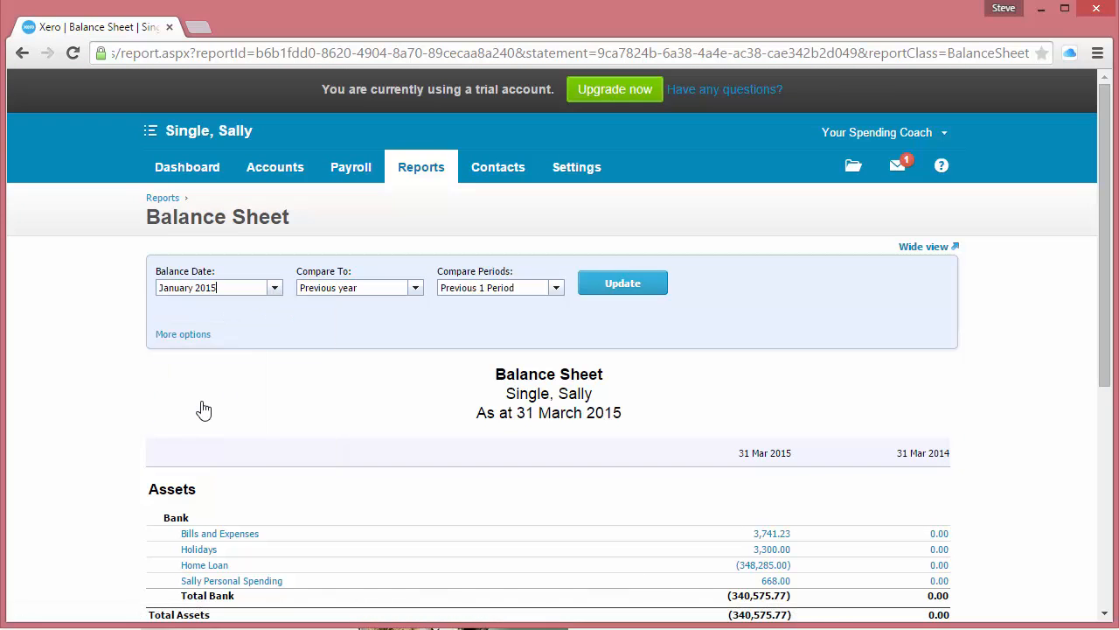
{"action": "left_click", "coordinate": [415, 289]}
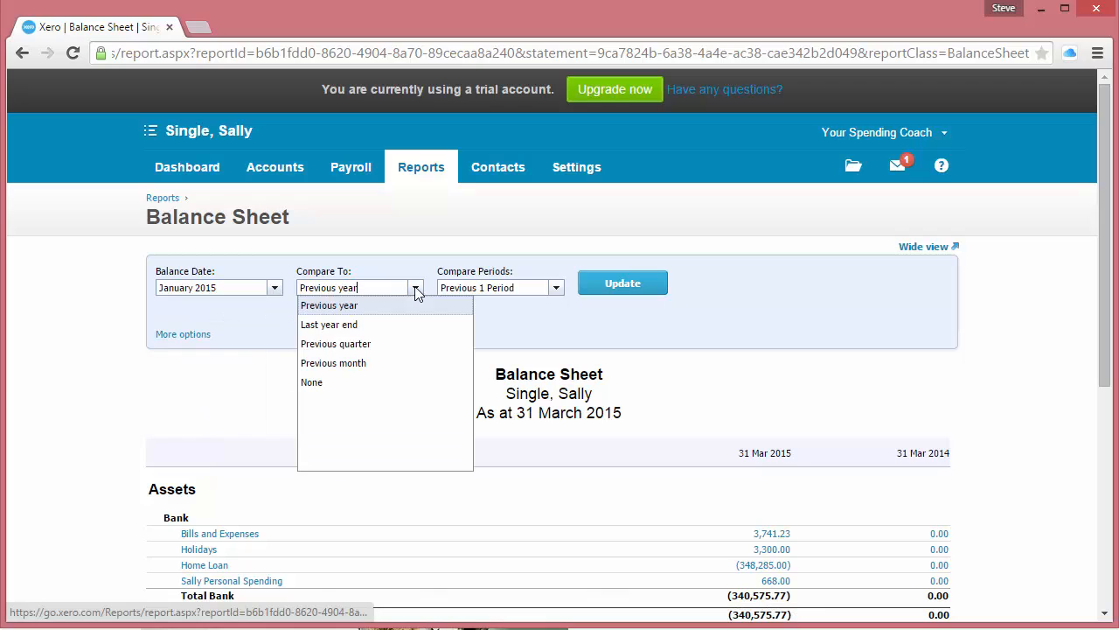
{"action": "left_click", "coordinate": [338, 363]}
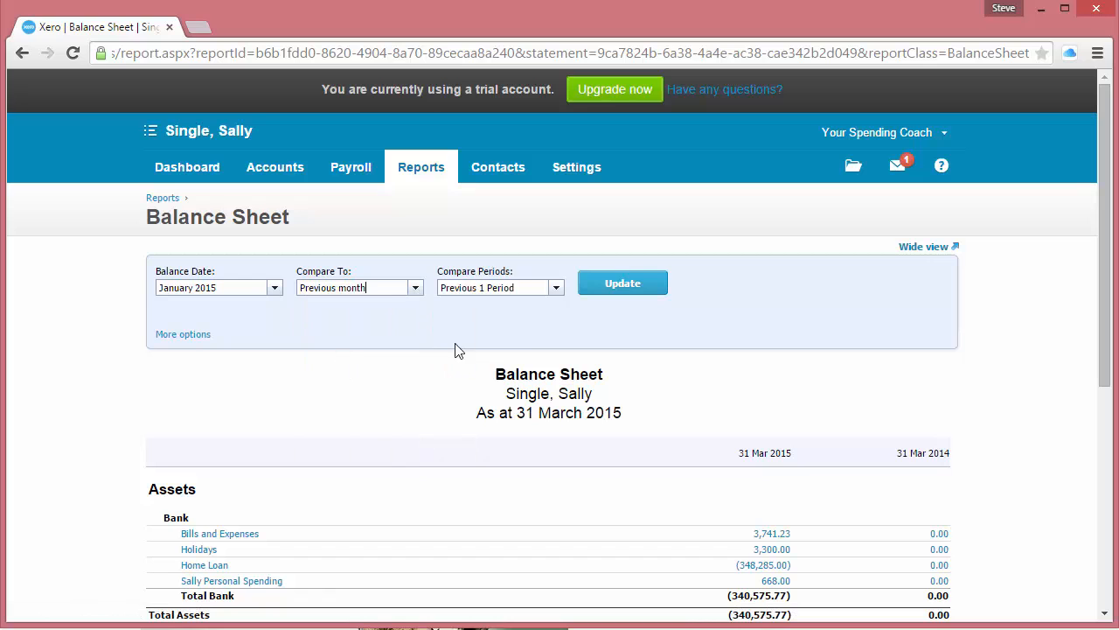
{"action": "left_click", "coordinate": [612, 285]}
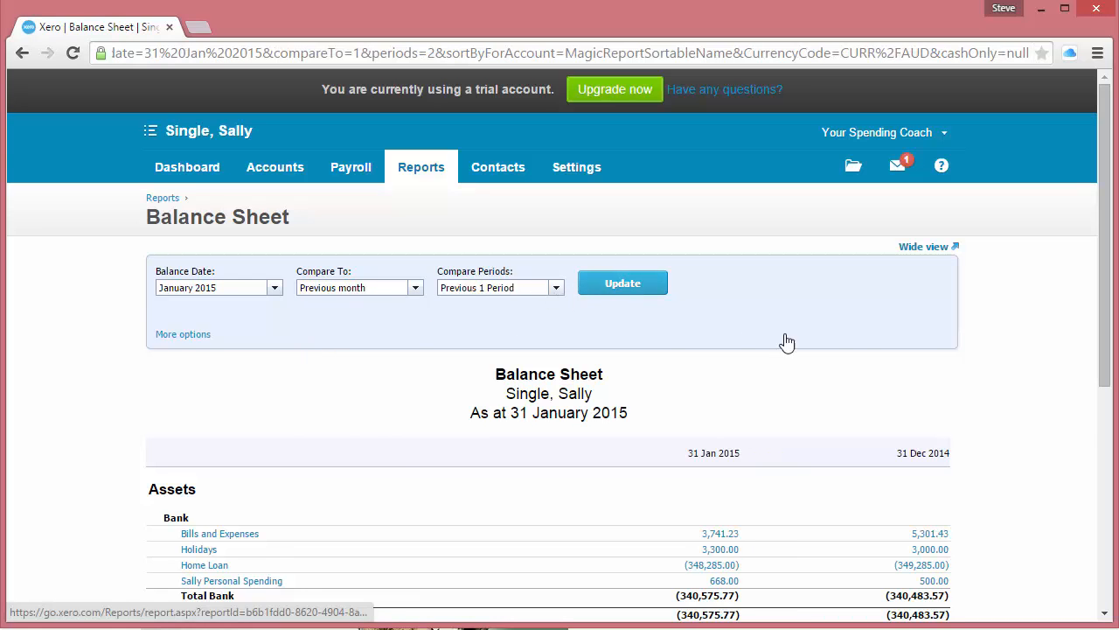
{"action": "scroll", "coordinate": [989, 343], "scroll_direction": "down", "scroll_amount": 1}
{"action": "scroll", "coordinate": [991, 343], "scroll_direction": "down", "scroll_amount": 2}
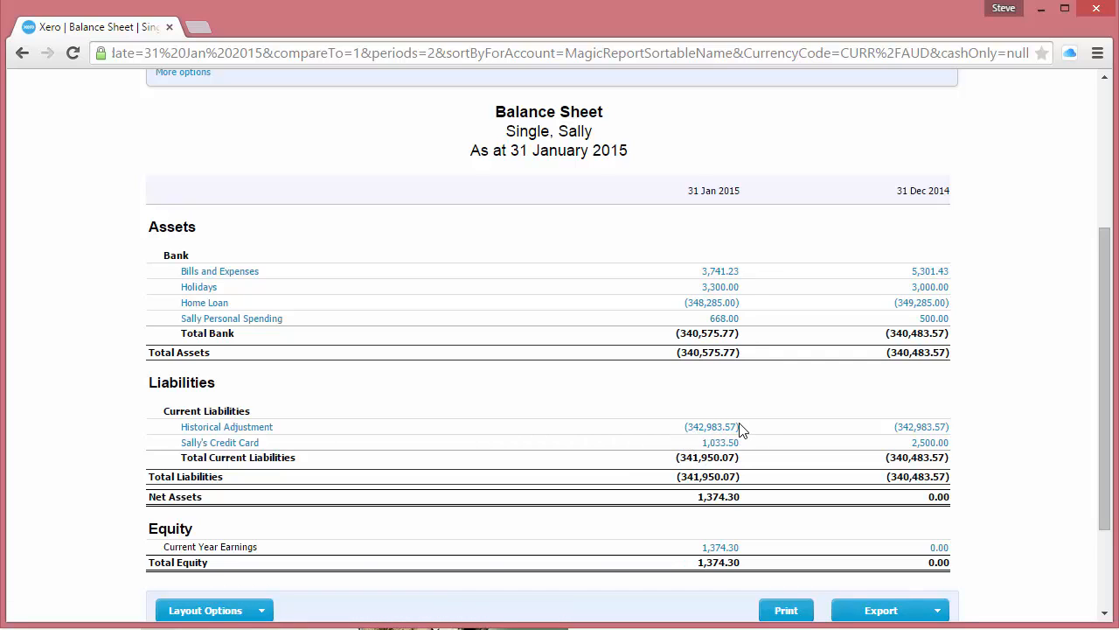
Step: Open the conversion balances and show all accounts in the list
{"action": "scroll", "coordinate": [732, 430], "scroll_direction": "up", "scroll_amount": 3}
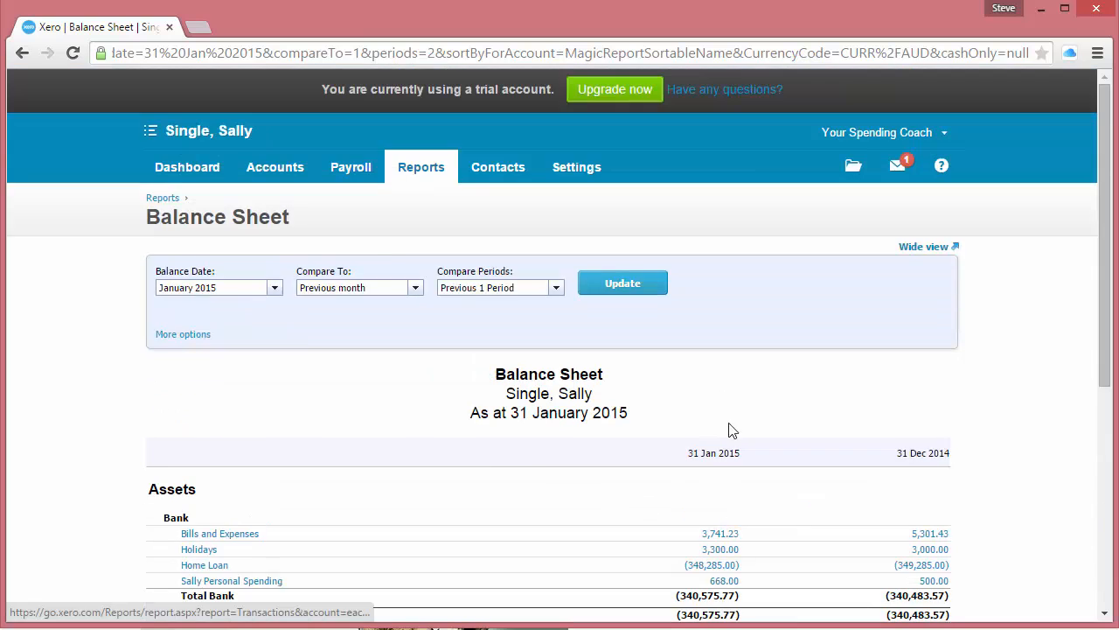
{"action": "left_click", "coordinate": [564, 172]}
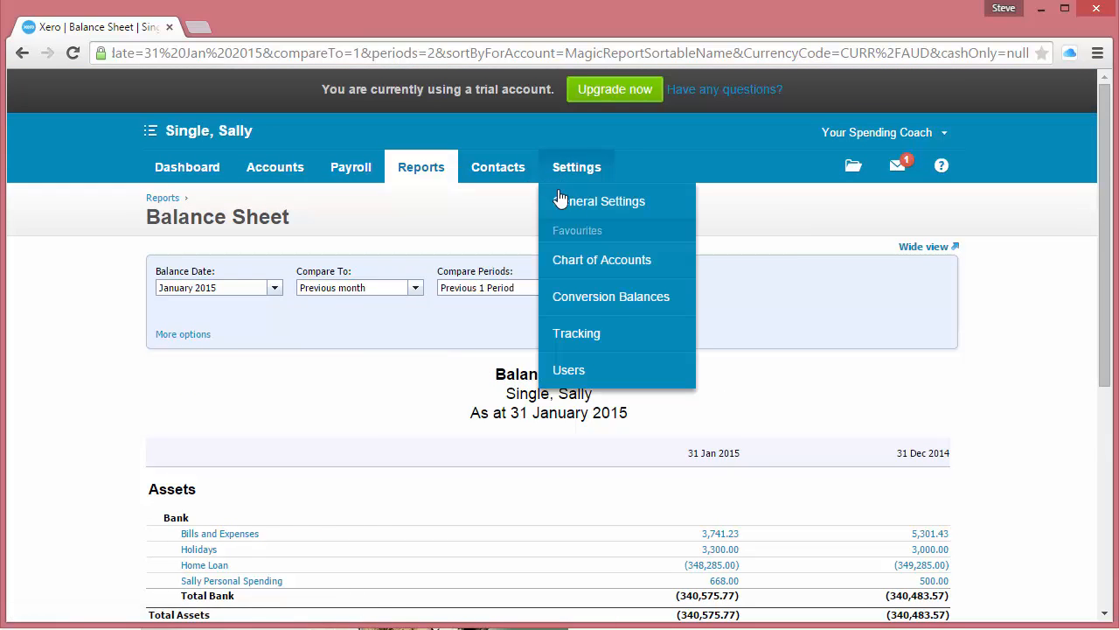
{"action": "left_click", "coordinate": [600, 299]}
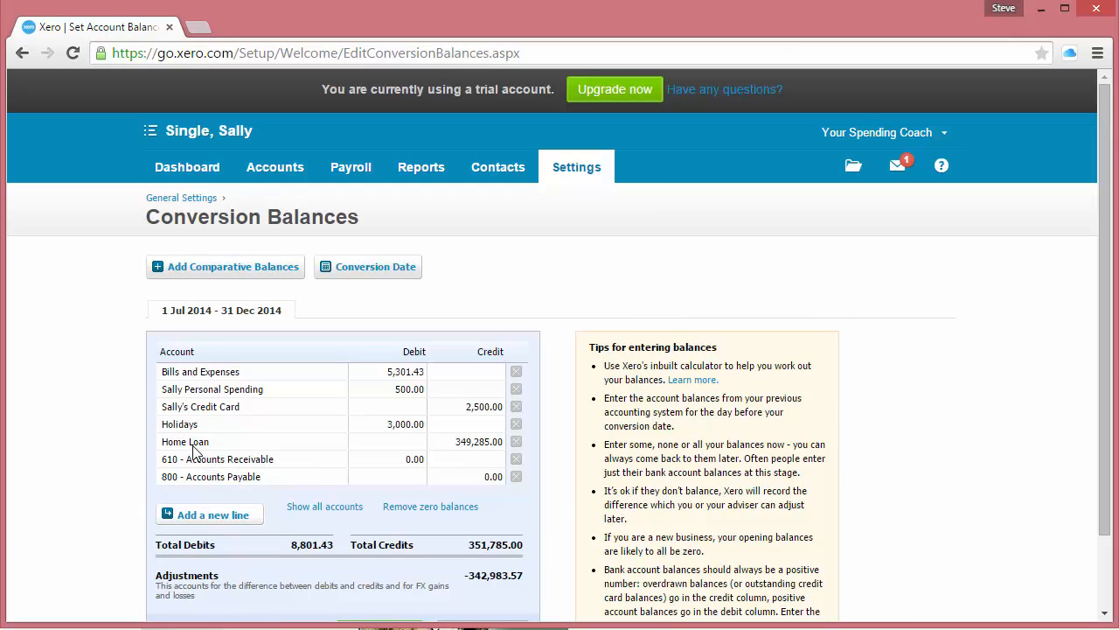
{"action": "left_click", "coordinate": [321, 510]}
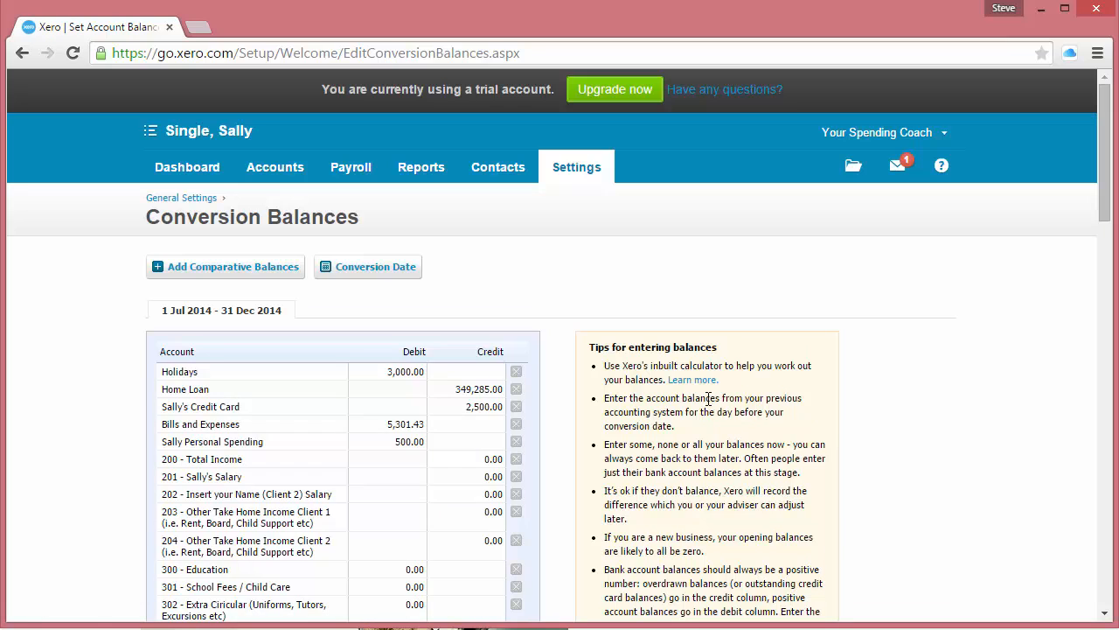
Step: Find the Family Home account in the conversion balances and enter a debit balance of 750,000
{"action": "key", "text": "ctrl+f"}
{"action": "type", "text": "family"}
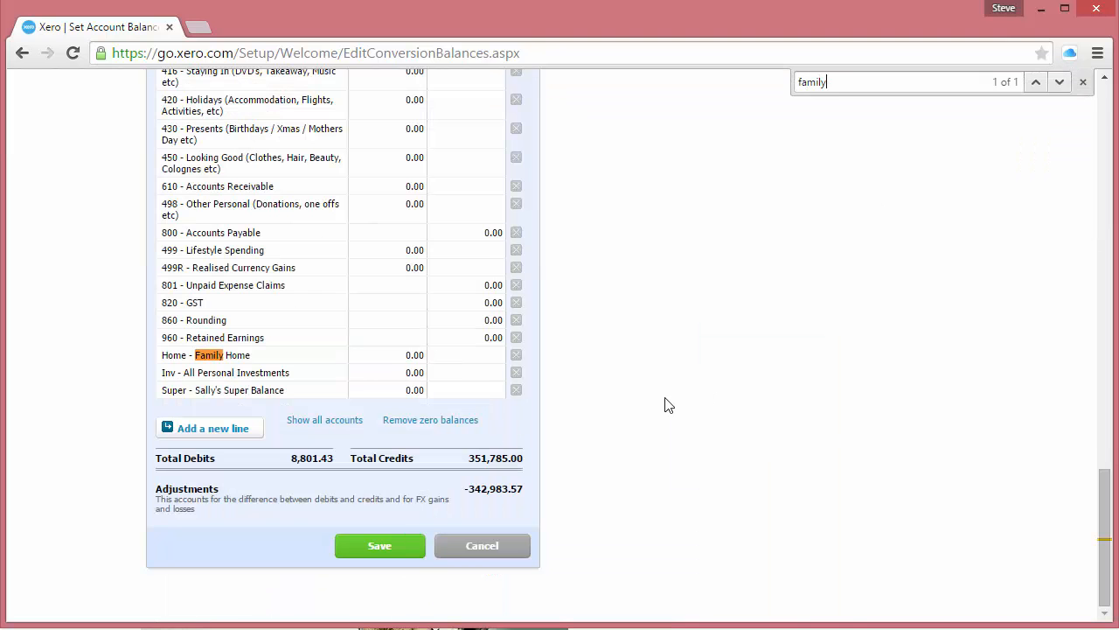
{"action": "left_click", "coordinate": [405, 355]}
{"action": "scroll", "coordinate": [603, 367], "scroll_direction": "up", "scroll_amount": 15}
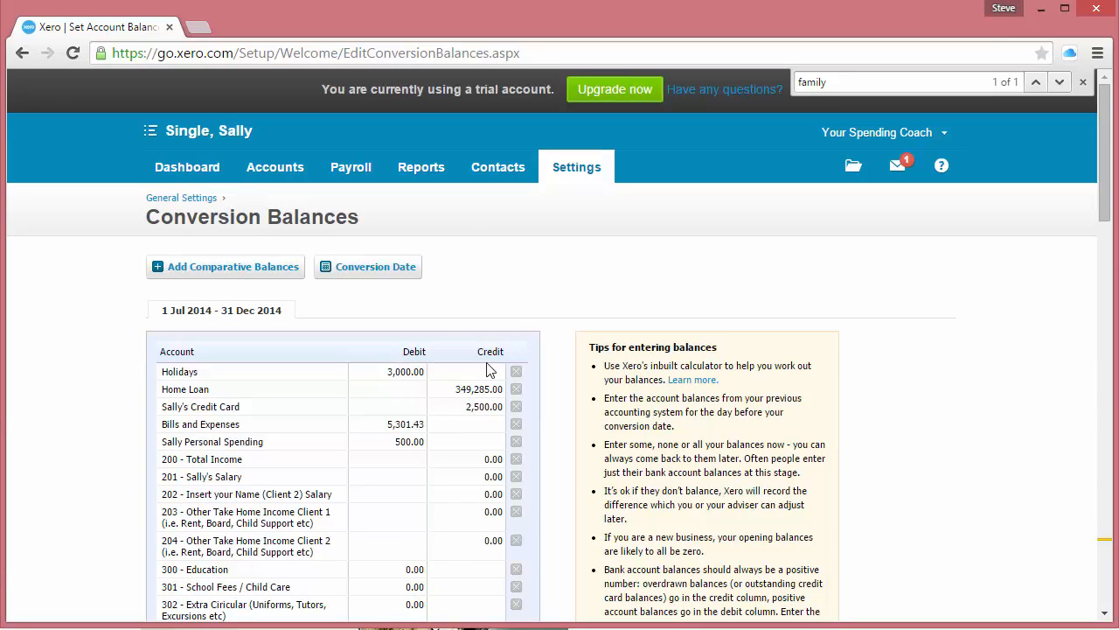
{"action": "scroll", "coordinate": [414, 364], "scroll_direction": "down", "scroll_amount": 20}
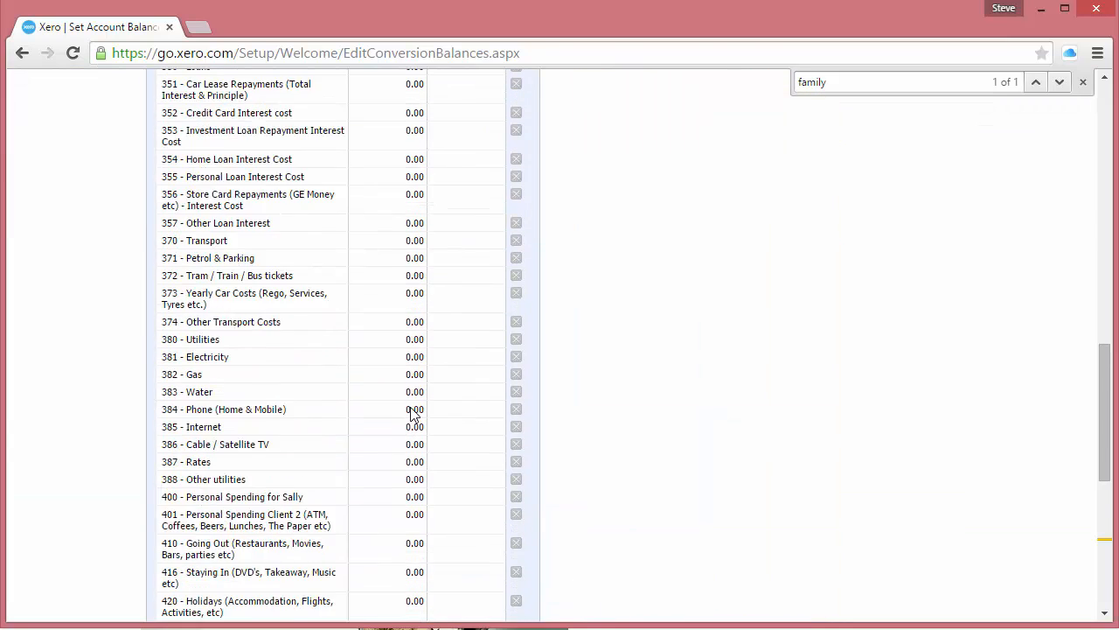
{"action": "left_click", "coordinate": [411, 418]}
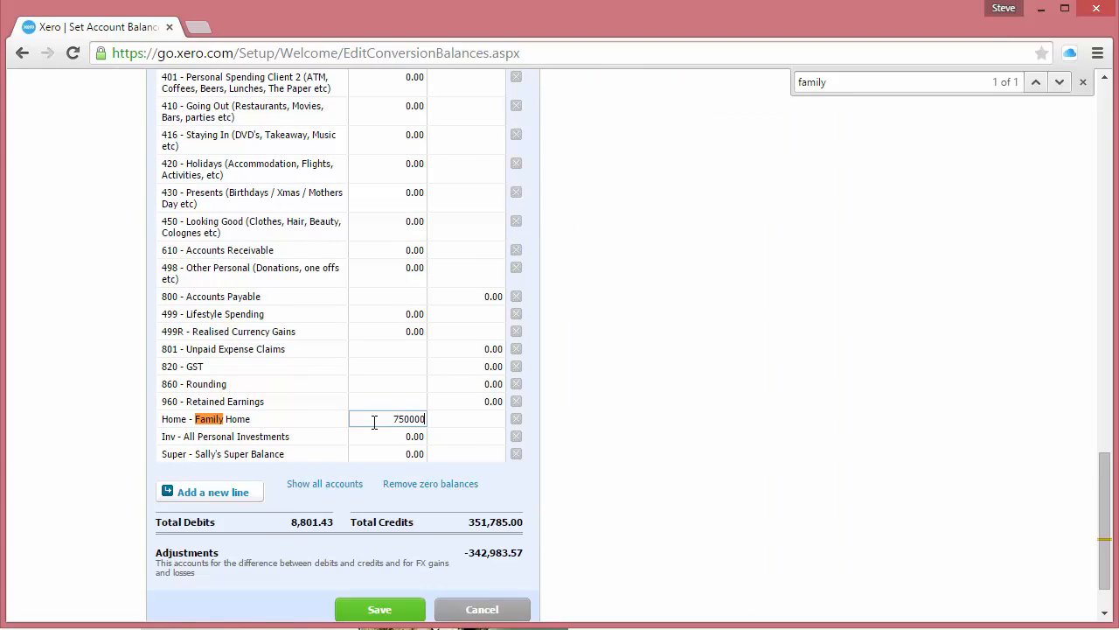
Step: Enter debit balances of 50,000 for All Personal Investments and 100,000 for the super account, and save the conversion balances
{"action": "left_click", "coordinate": [387, 437]}
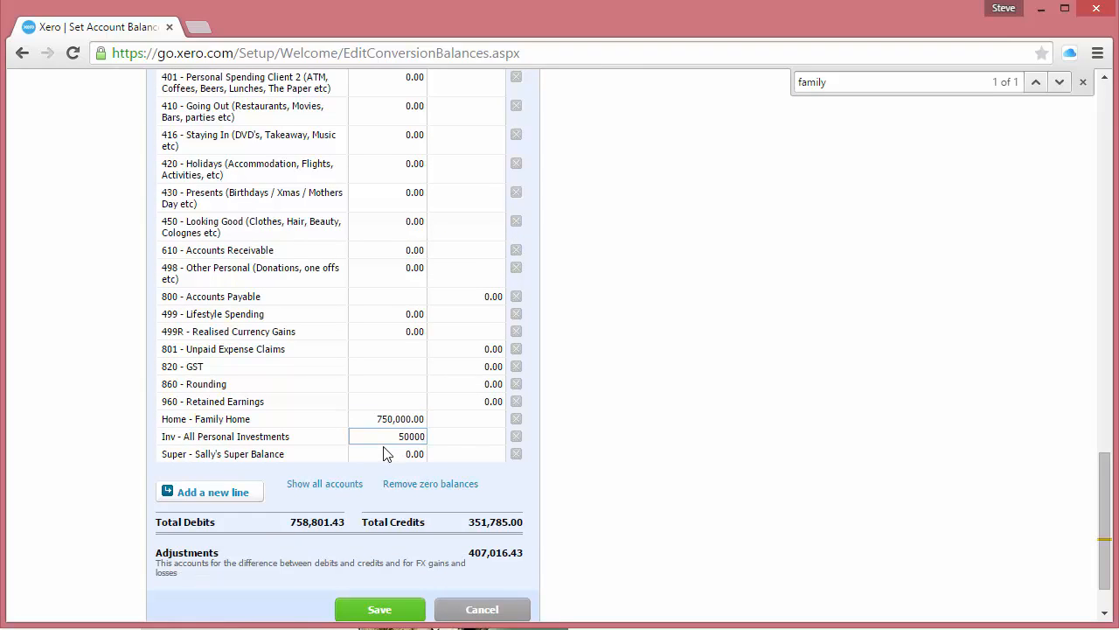
{"action": "left_click", "coordinate": [383, 456]}
{"action": "key", "text": "Tab"}
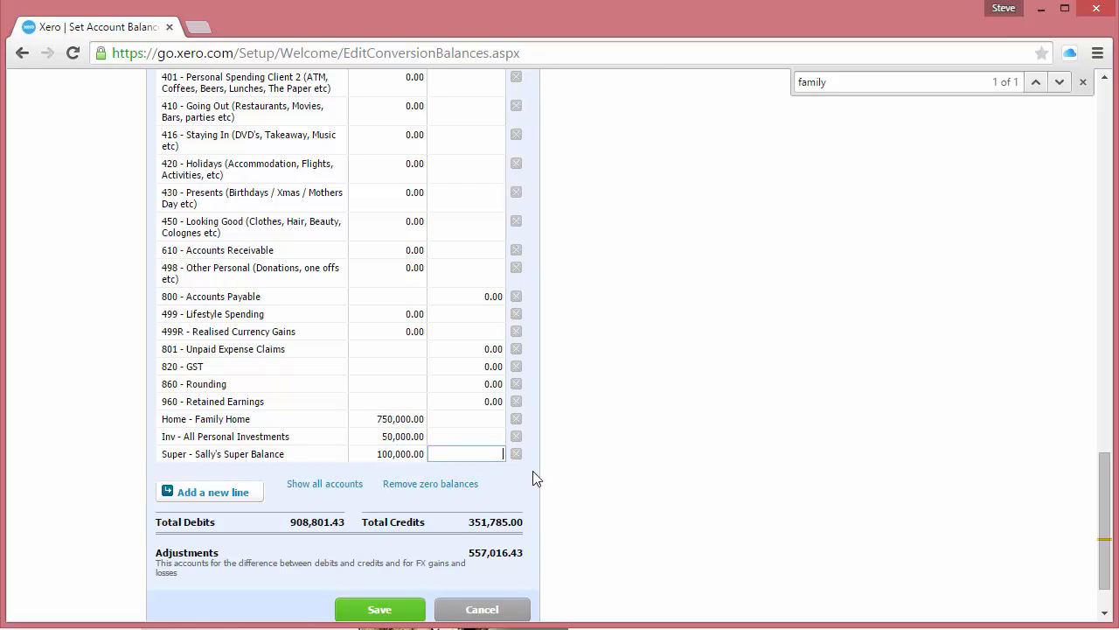
{"action": "scroll", "coordinate": [652, 483], "scroll_direction": "down", "scroll_amount": 1}
{"action": "left_click", "coordinate": [372, 551]}
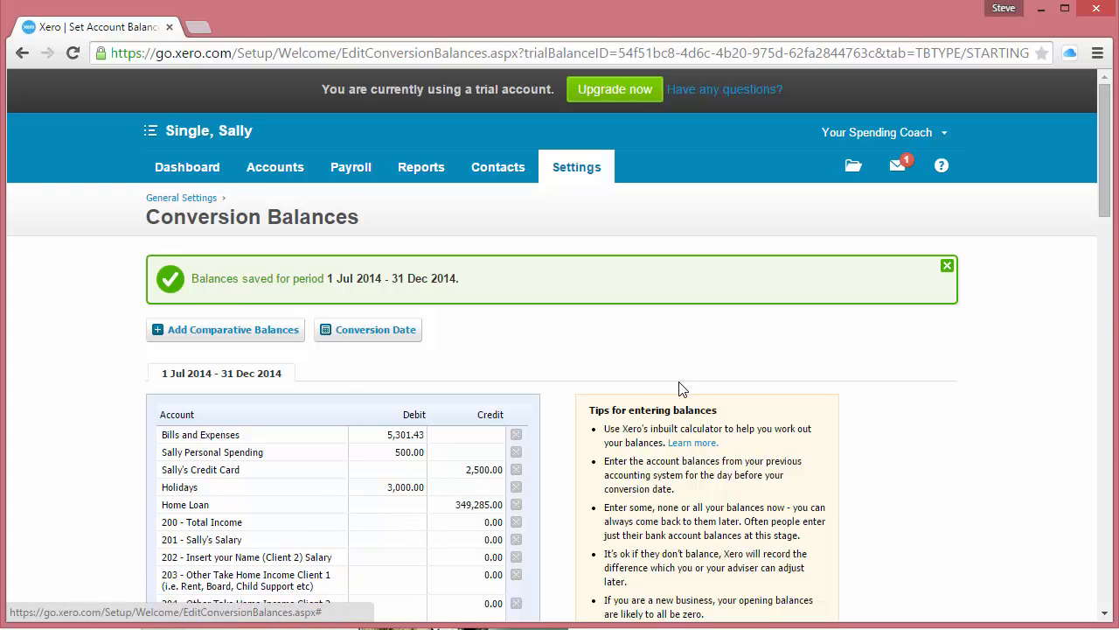
Step: Check the saved asset balances and the debit and credit totals, and save the conversion balances again
{"action": "scroll", "coordinate": [681, 389], "scroll_direction": "down", "scroll_amount": 10}
{"action": "scroll", "coordinate": [681, 390], "scroll_direction": "down", "scroll_amount": 8}
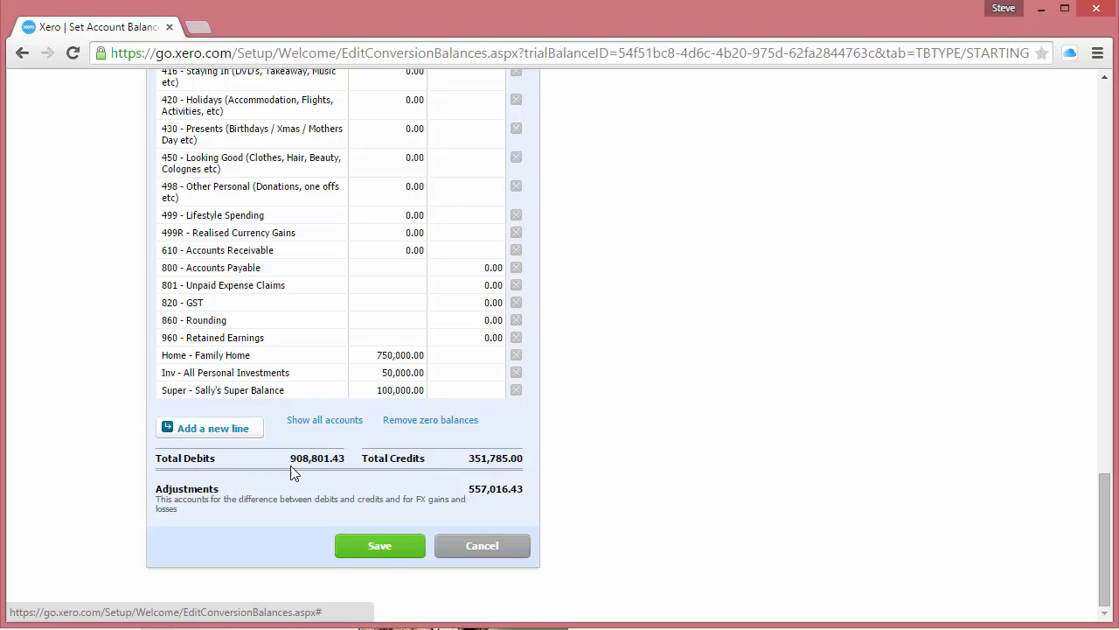
{"action": "left_click", "coordinate": [395, 548]}
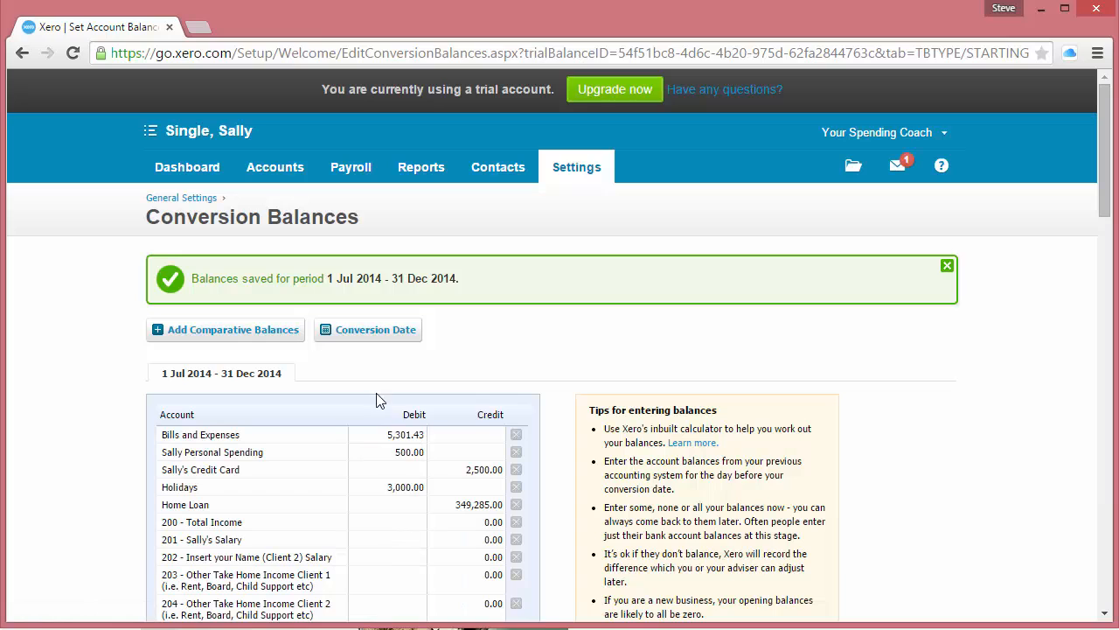
Step: Open the Balance Sheet report and update it to January 2015 compared with the previous month
{"action": "left_click", "coordinate": [409, 168]}
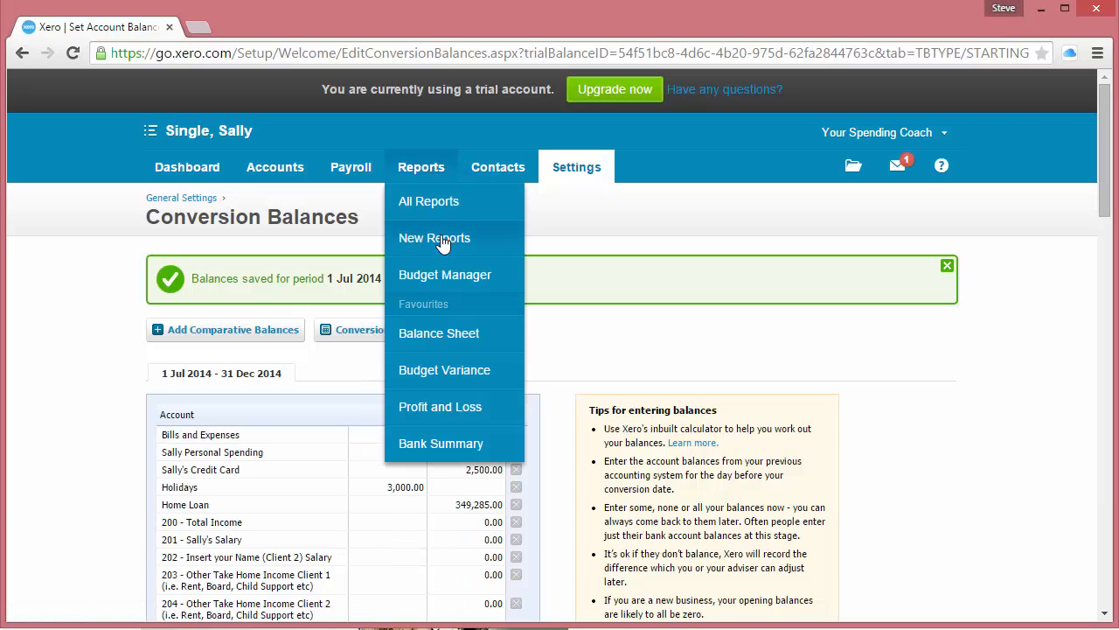
{"action": "left_click", "coordinate": [439, 332]}
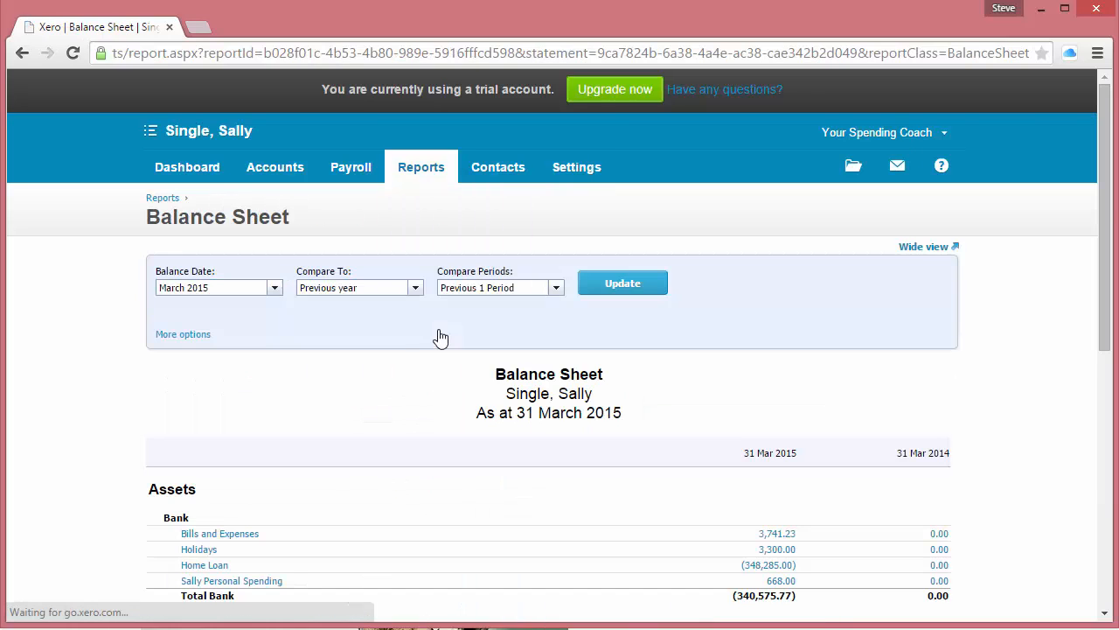
{"action": "left_click", "coordinate": [273, 290]}
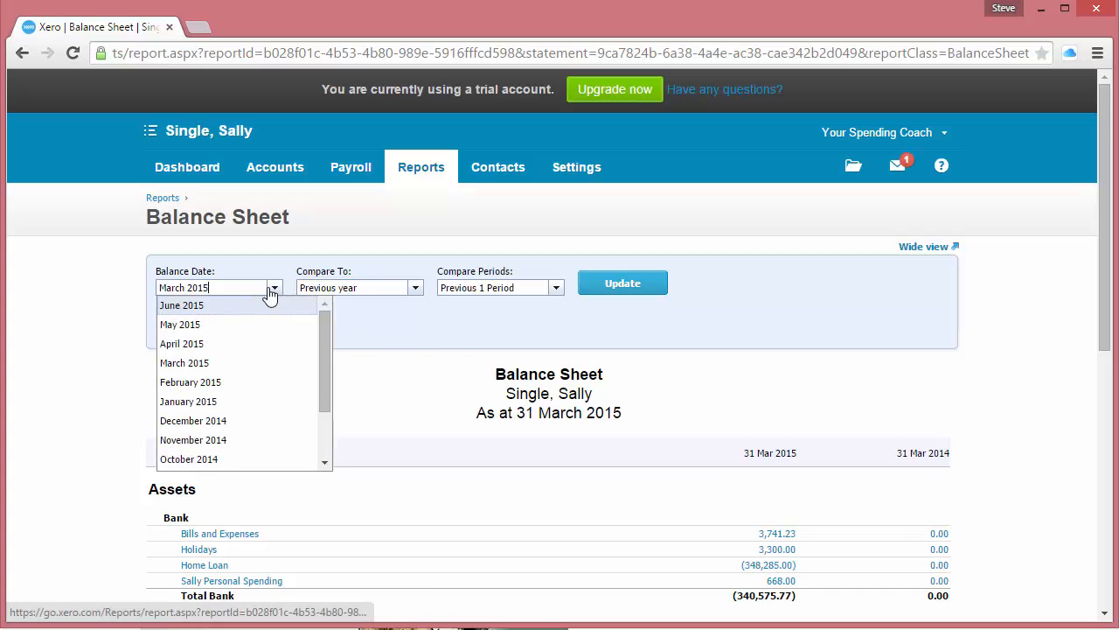
{"action": "left_click", "coordinate": [242, 386]}
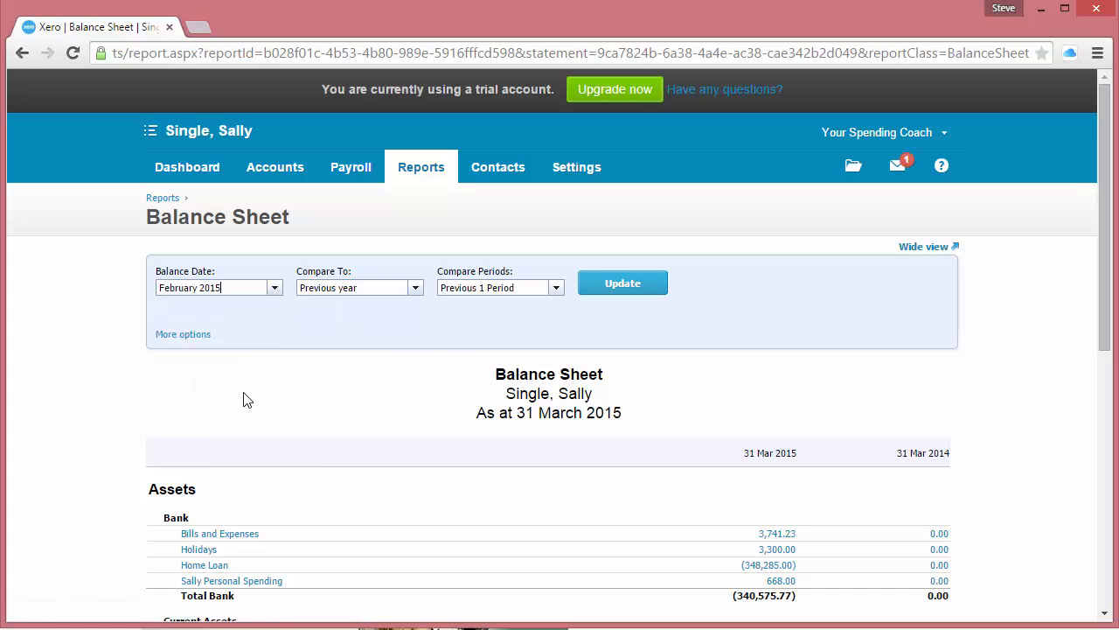
{"action": "left_click", "coordinate": [274, 288]}
{"action": "left_click", "coordinate": [256, 402]}
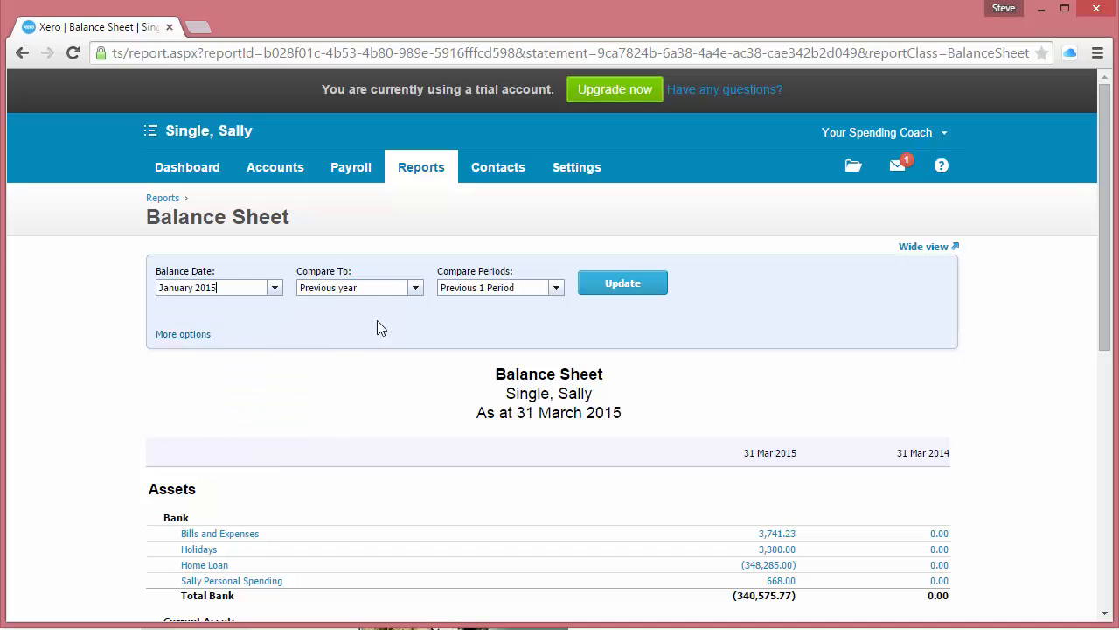
{"action": "left_click", "coordinate": [415, 290]}
{"action": "left_click", "coordinate": [397, 363]}
{"action": "left_click", "coordinate": [630, 291]}
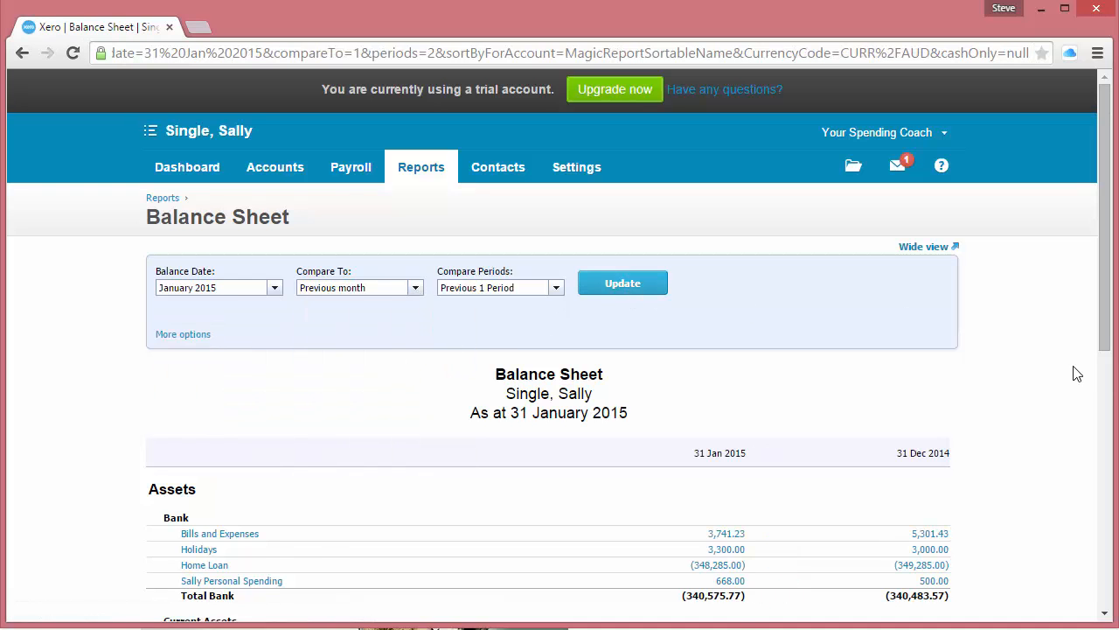
Step: Review the report's assets, liabilities and net assets, and export the Balance Sheet to Excel and open the downloaded file
{"action": "scroll", "coordinate": [1073, 380], "scroll_direction": "down", "scroll_amount": 3}
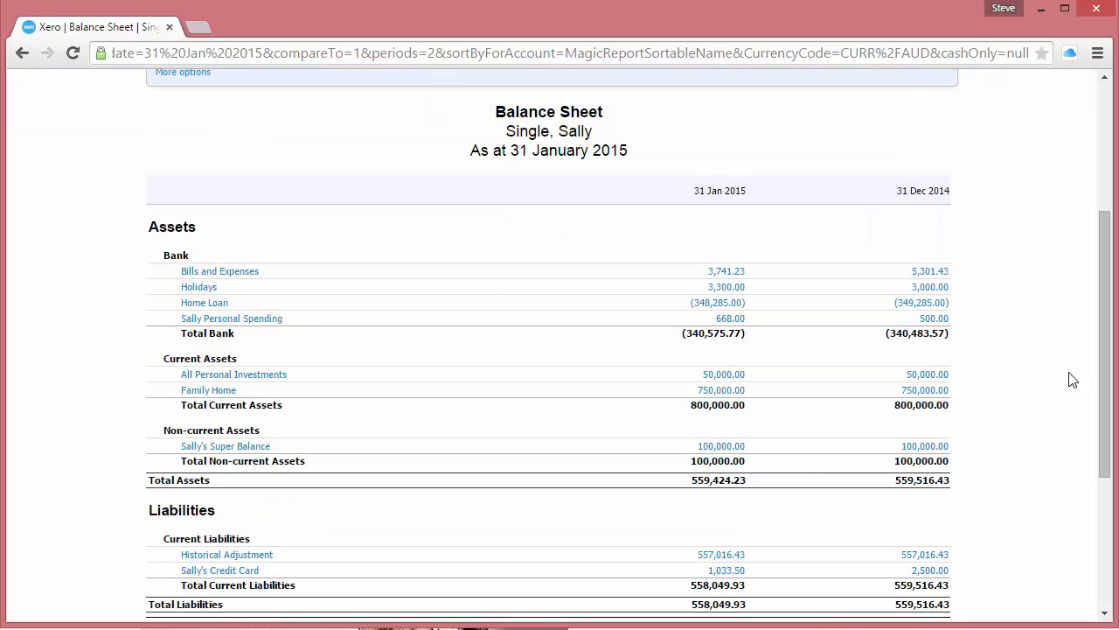
{"action": "scroll", "coordinate": [1073, 380], "scroll_direction": "down", "scroll_amount": 1}
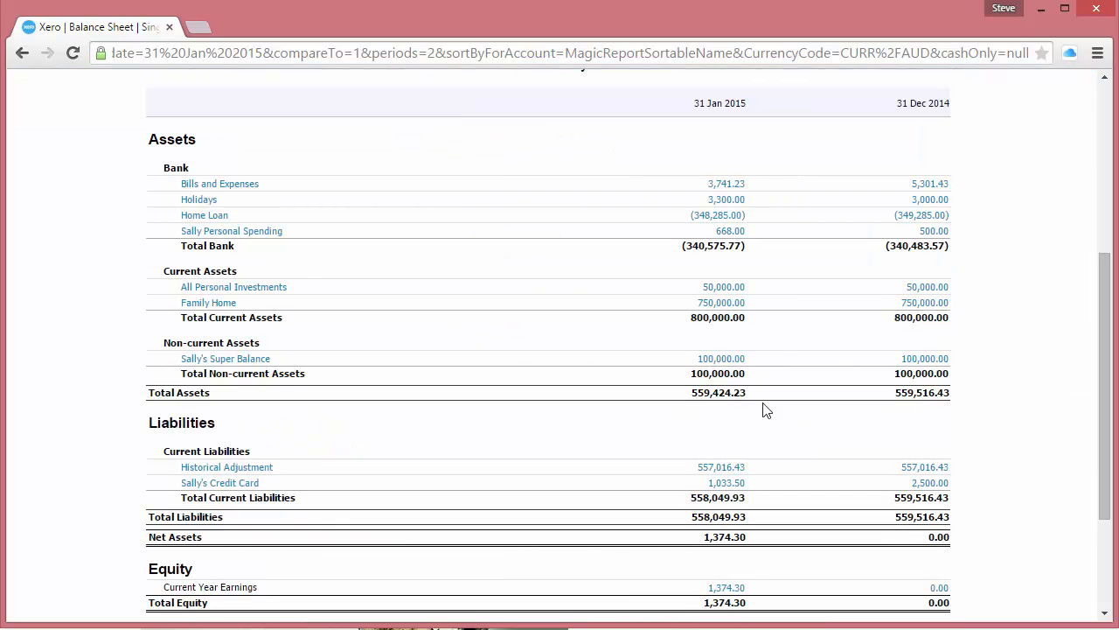
{"action": "scroll", "coordinate": [990, 399], "scroll_direction": "down", "scroll_amount": 1}
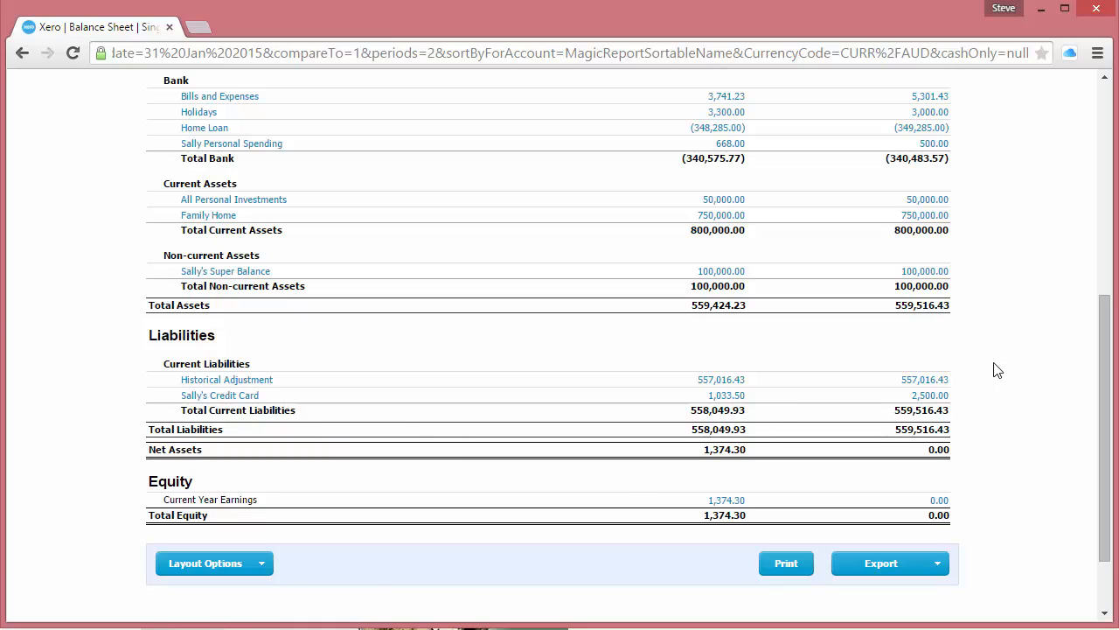
{"action": "scroll", "coordinate": [994, 370], "scroll_direction": "up", "scroll_amount": 3}
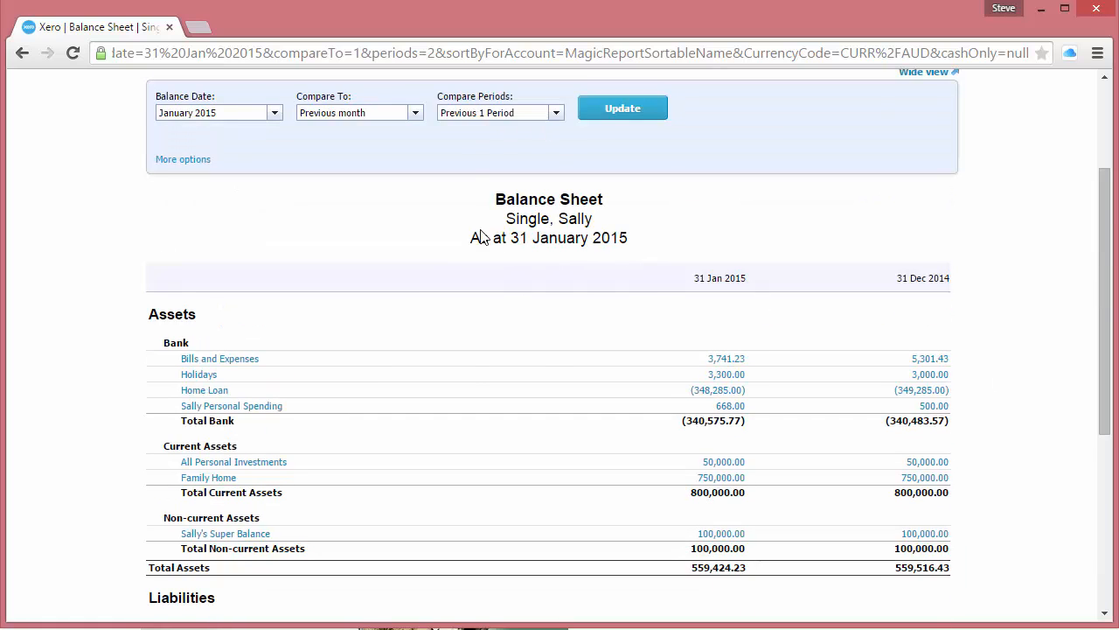
{"action": "scroll", "coordinate": [818, 373], "scroll_direction": "down", "scroll_amount": 4}
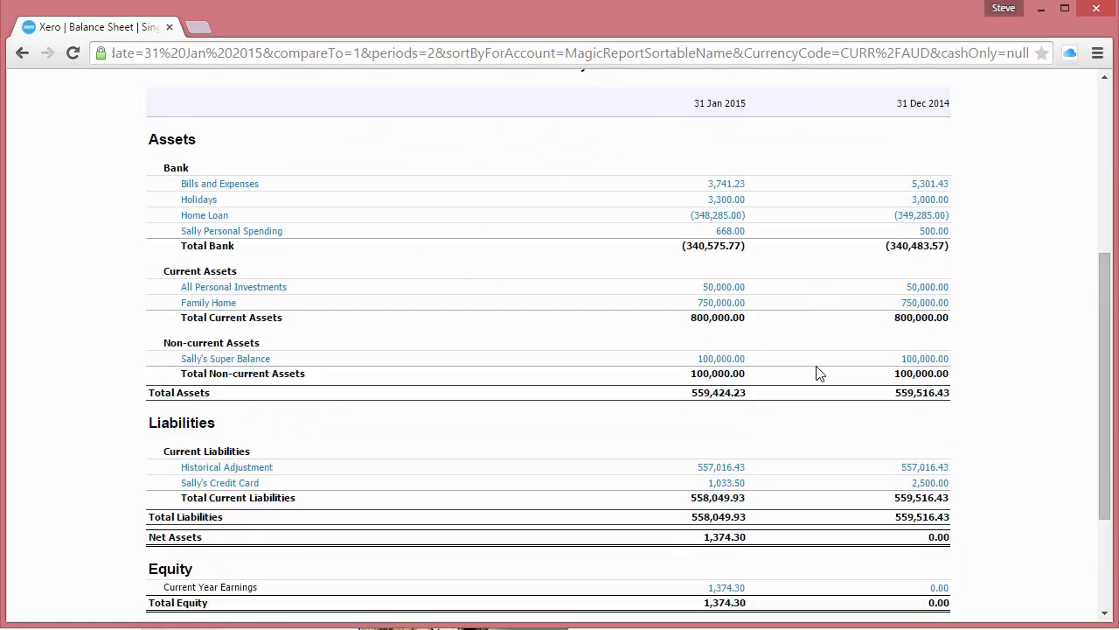
{"action": "left_click", "coordinate": [874, 473]}
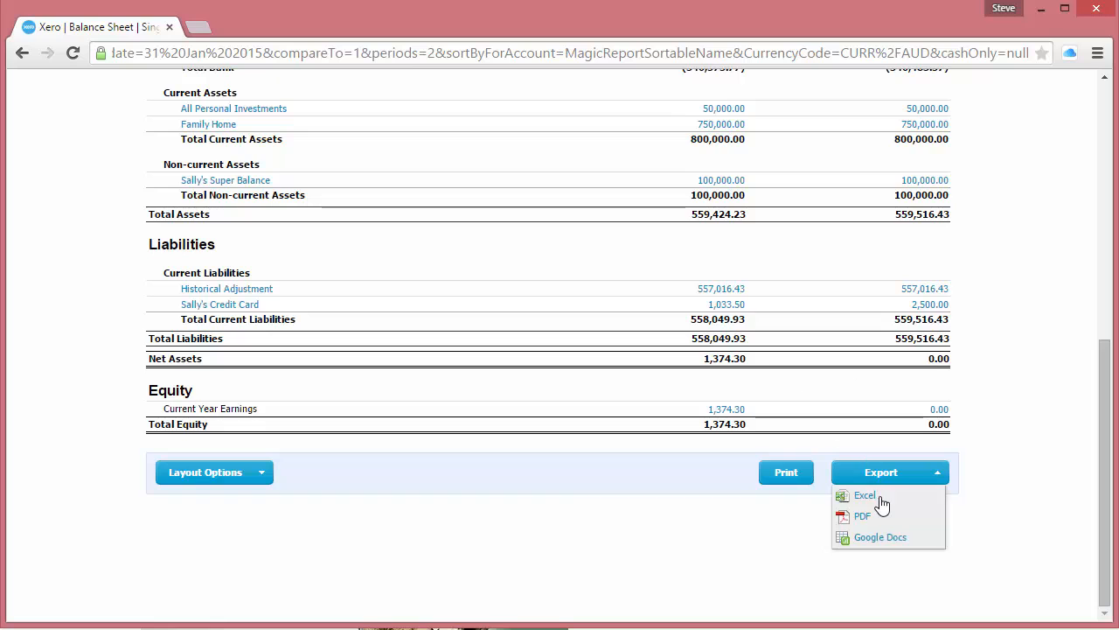
{"action": "left_click", "coordinate": [874, 496]}
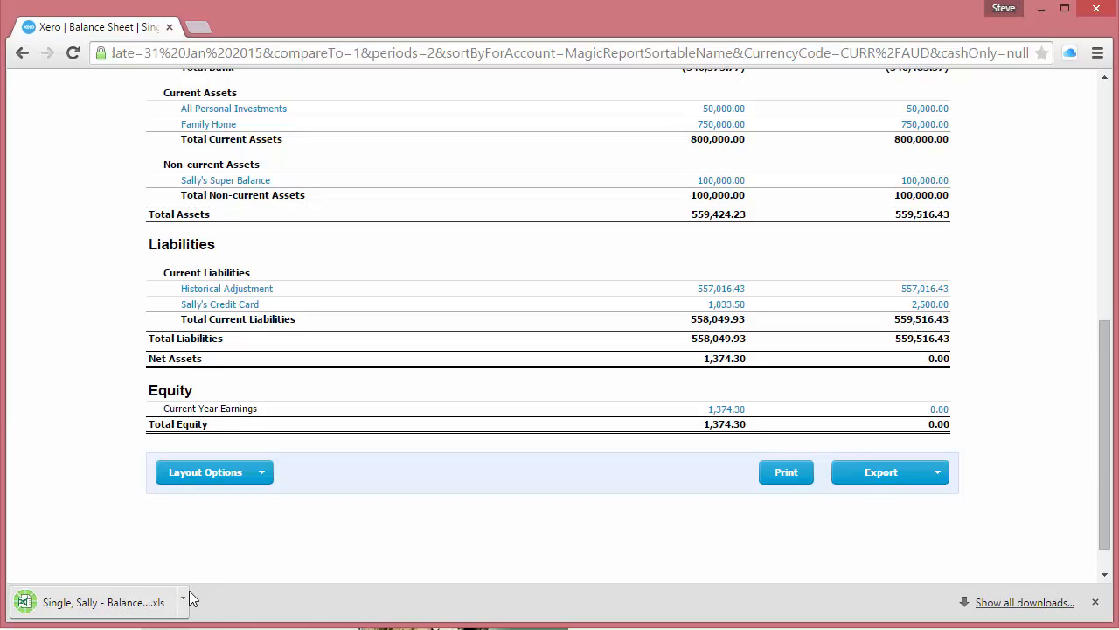
{"action": "left_click", "coordinate": [100, 601]}
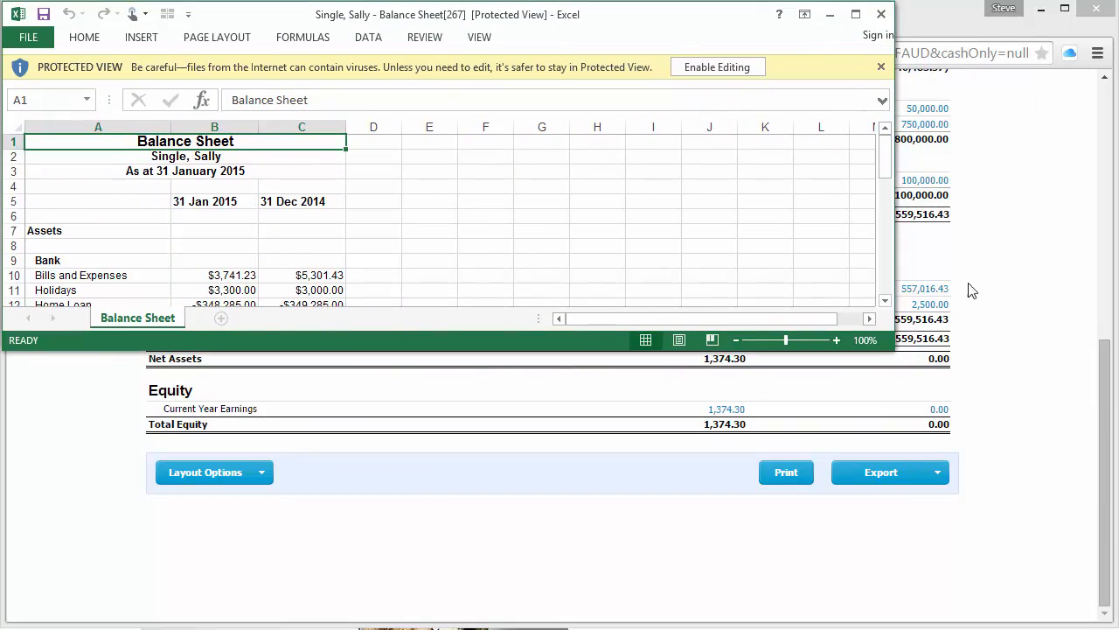
Step: Enlarge the Excel window to show more of the balance sheet and enable editing of the workbook
{"action": "left_click_drag", "start_coordinate": [892, 348], "coordinate": [1104, 616]}
{"action": "left_click", "coordinate": [425, 344]}
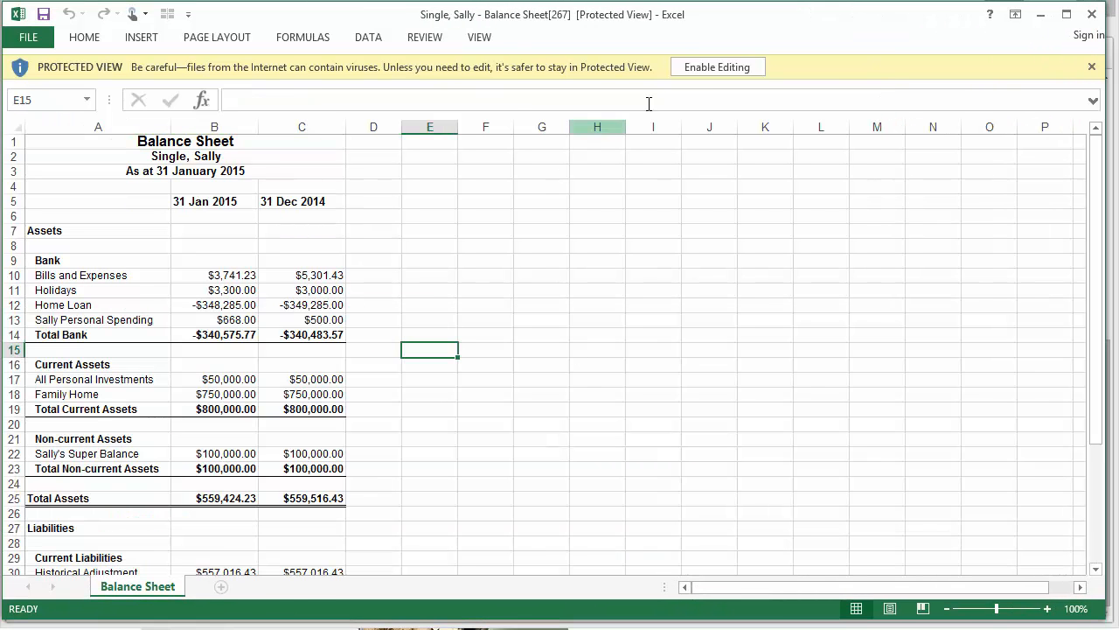
{"action": "left_click", "coordinate": [702, 69]}
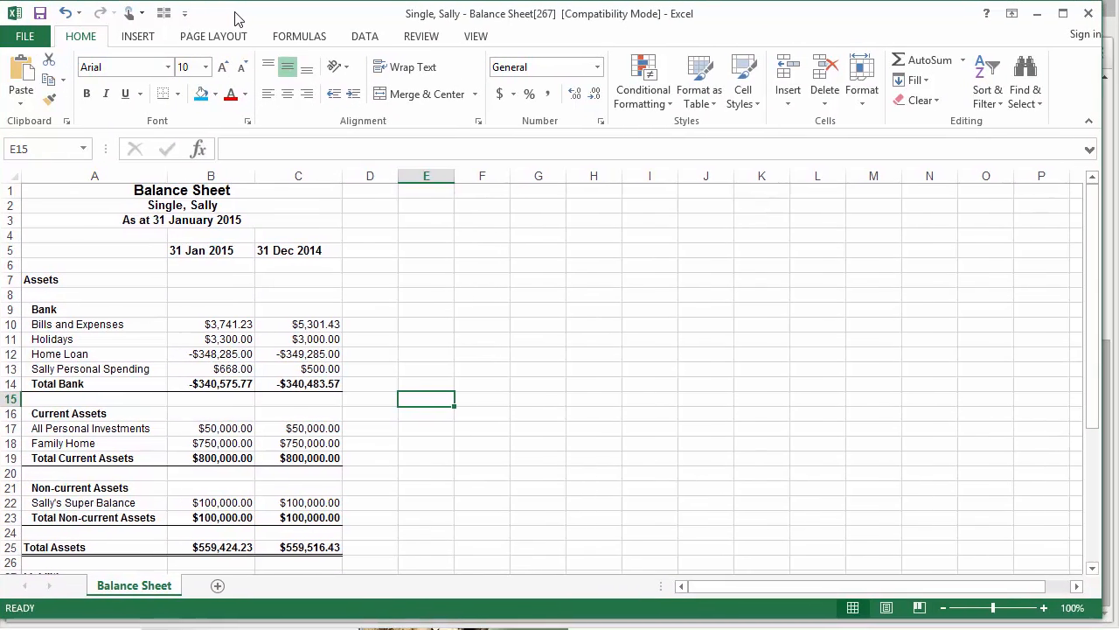
Step: Freeze the panes at cell B6 to keep the headings and account names in view, and widen columns B and C
{"action": "left_click", "coordinate": [195, 261]}
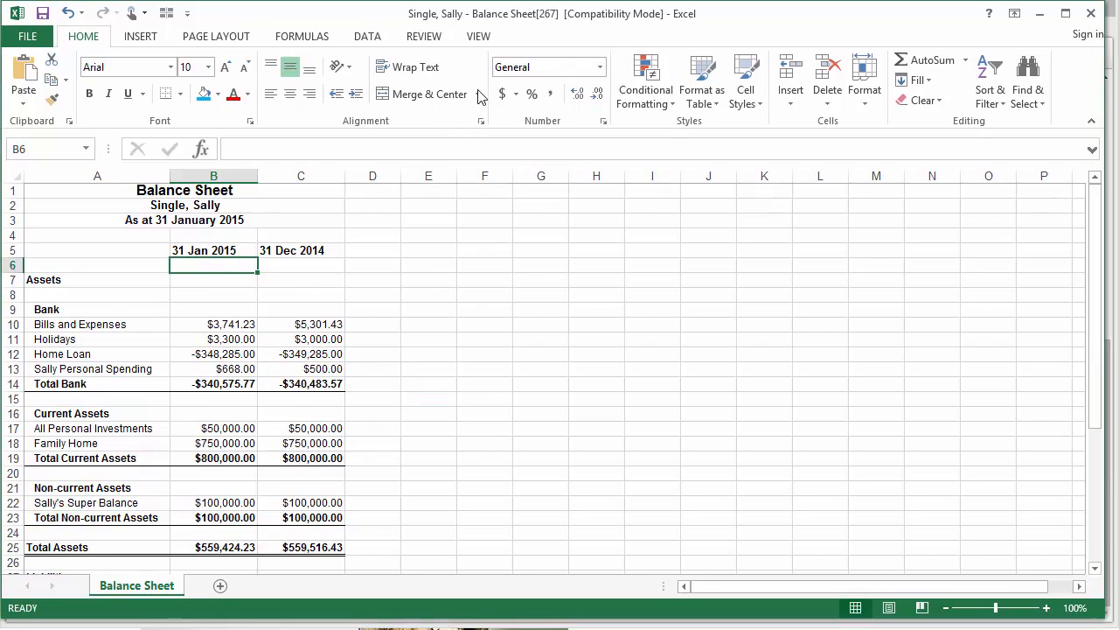
{"action": "left_click", "coordinate": [478, 37]}
{"action": "left_click", "coordinate": [573, 79]}
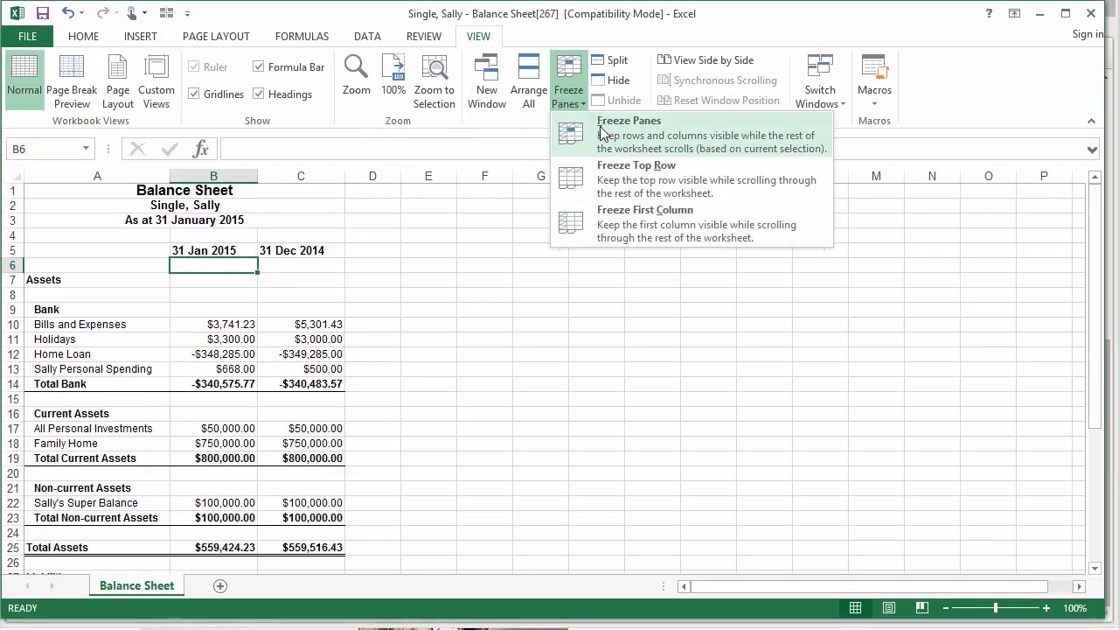
{"action": "left_click", "coordinate": [586, 129]}
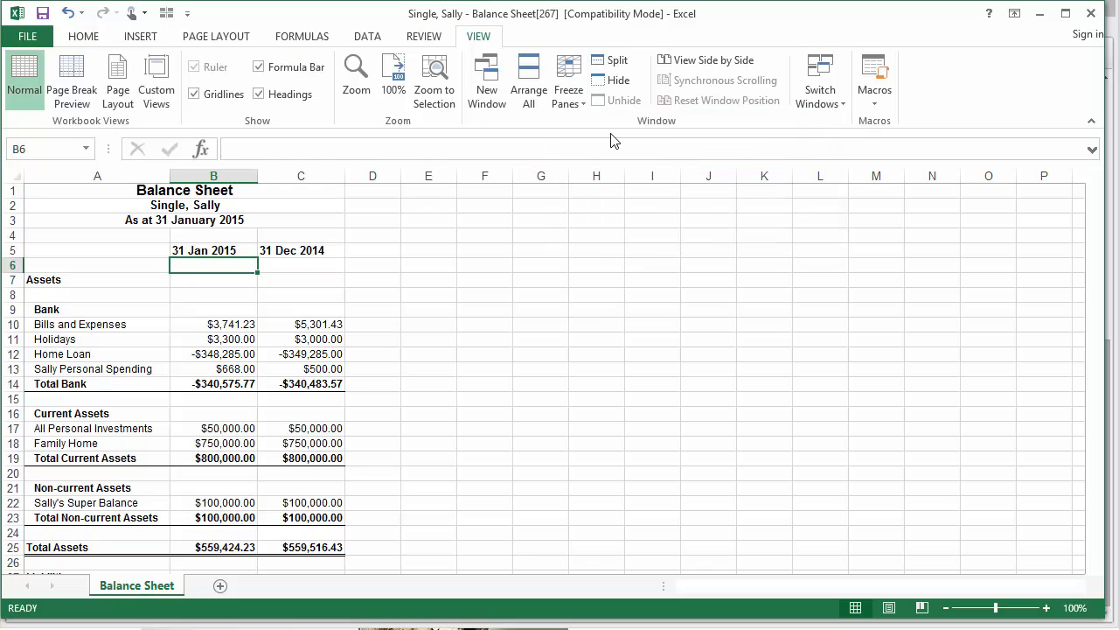
{"action": "left_click", "coordinate": [234, 297]}
{"action": "scroll", "coordinate": [302, 339], "scroll_direction": "down", "scroll_amount": 1}
{"action": "scroll", "coordinate": [302, 339], "scroll_direction": "up", "scroll_amount": 1}
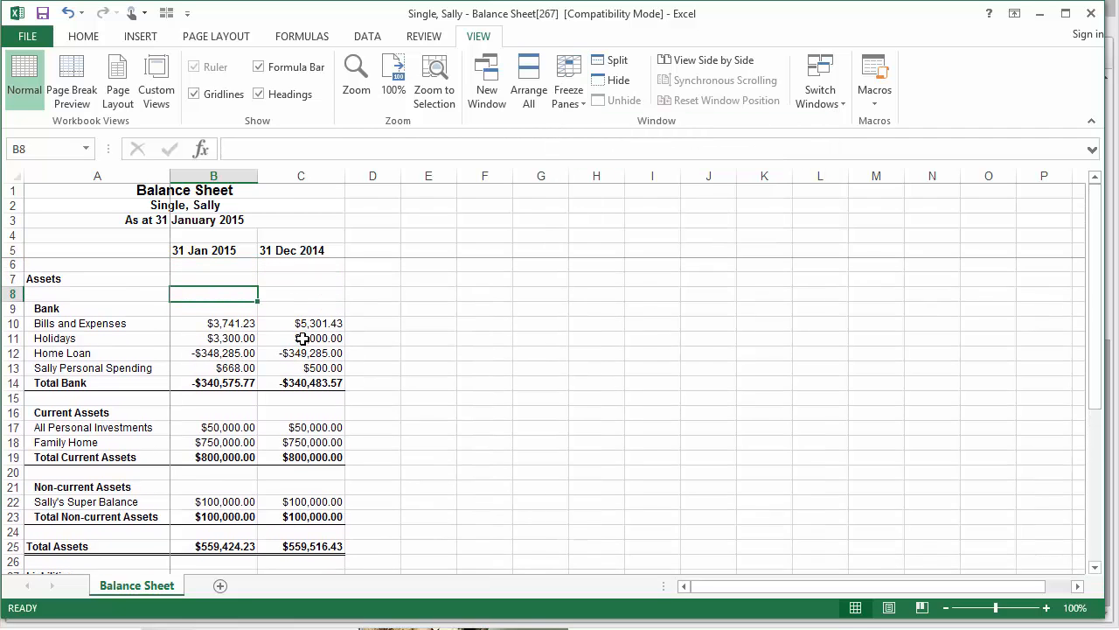
{"action": "left_click_drag", "start_coordinate": [258, 177], "coordinate": [306, 184]}
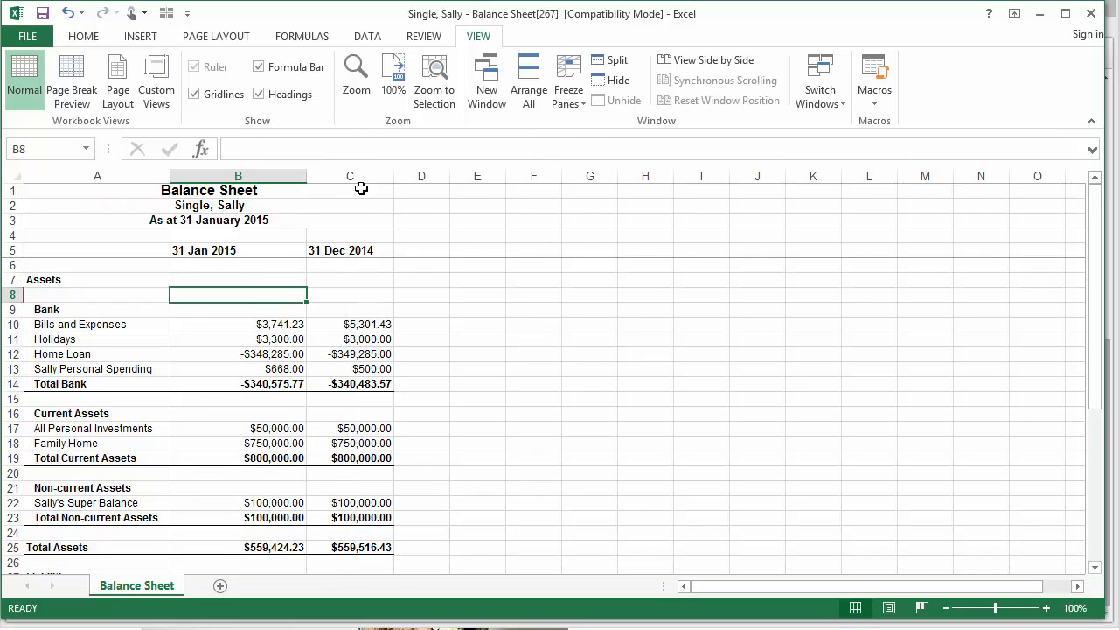
{"action": "left_click_drag", "start_coordinate": [394, 175], "coordinate": [447, 176]}
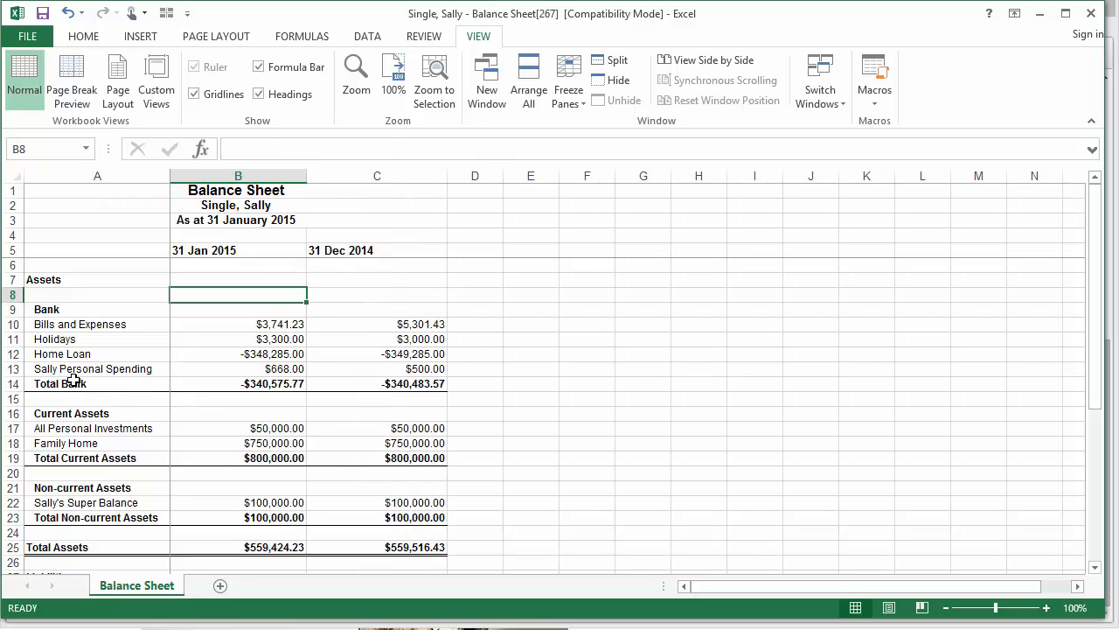
Step: Move the Home Loan row from the Bank section to Current Liabilities, directly above the credit card row, and check the liabilities total formula
{"action": "left_click", "coordinate": [13, 354]}
{"action": "right_click", "coordinate": [12, 353]}
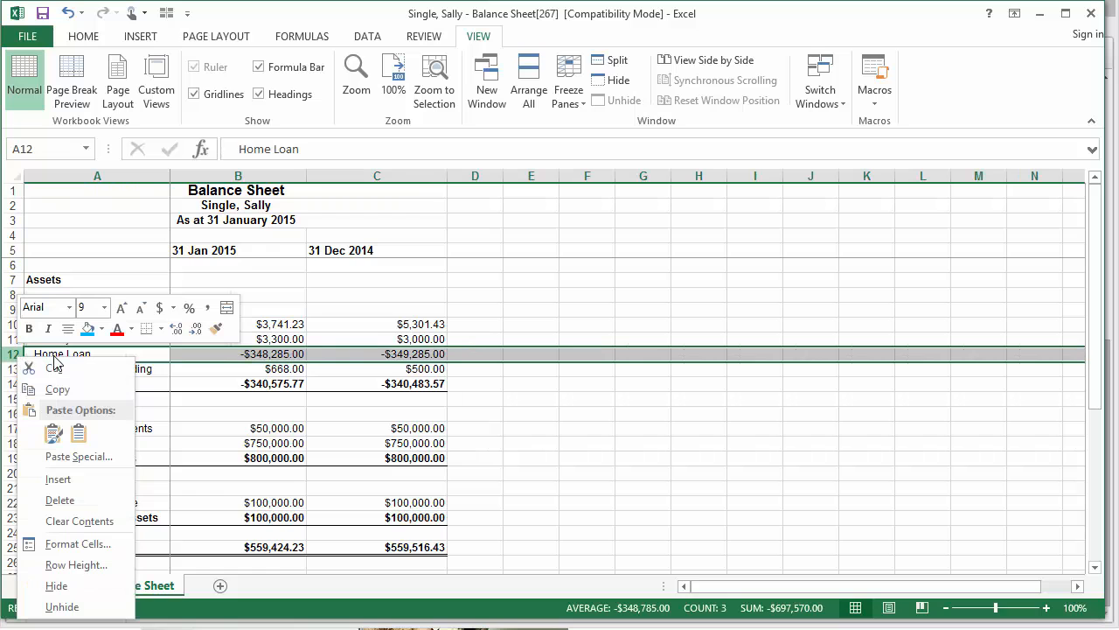
{"action": "left_click", "coordinate": [57, 368]}
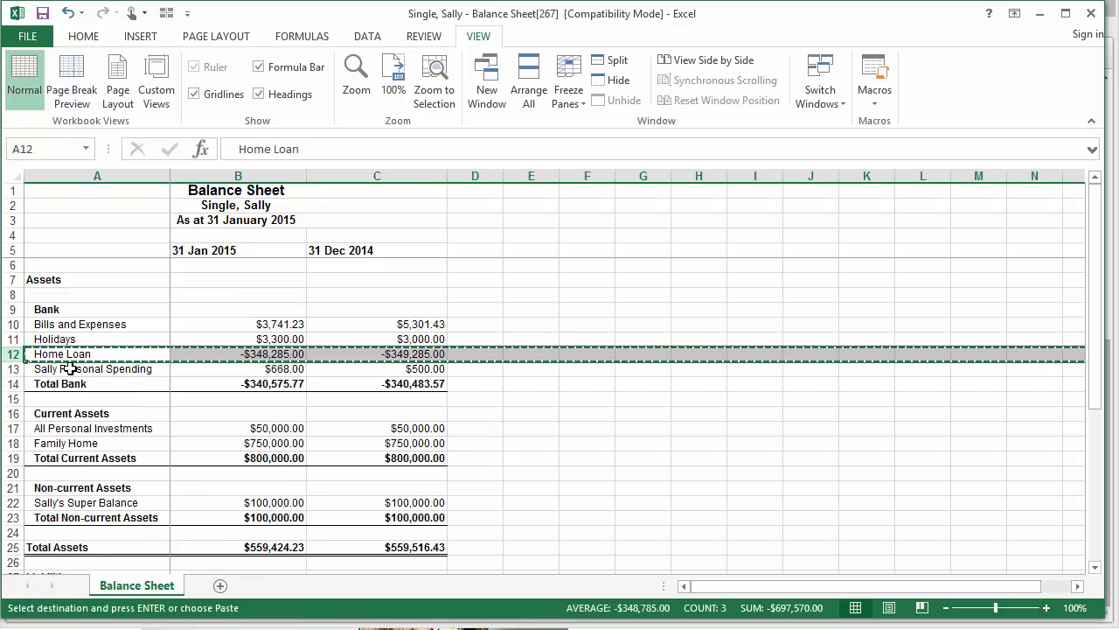
{"action": "scroll", "coordinate": [70, 468], "scroll_direction": "down", "scroll_amount": 2}
{"action": "scroll", "coordinate": [70, 472], "scroll_direction": "down", "scroll_amount": 2}
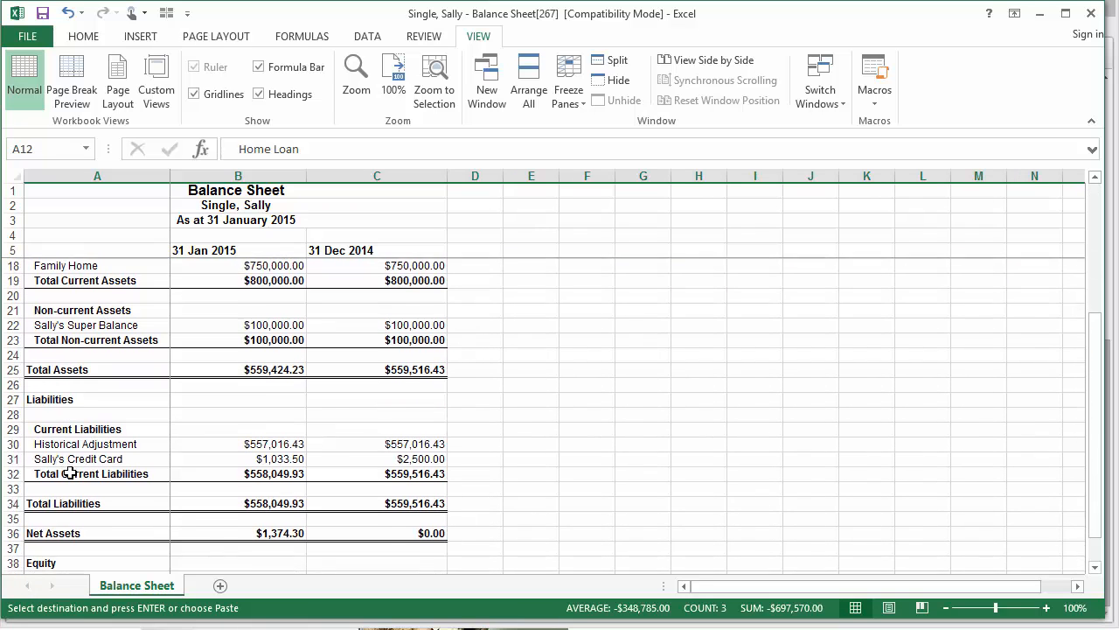
{"action": "right_click", "coordinate": [12, 458]}
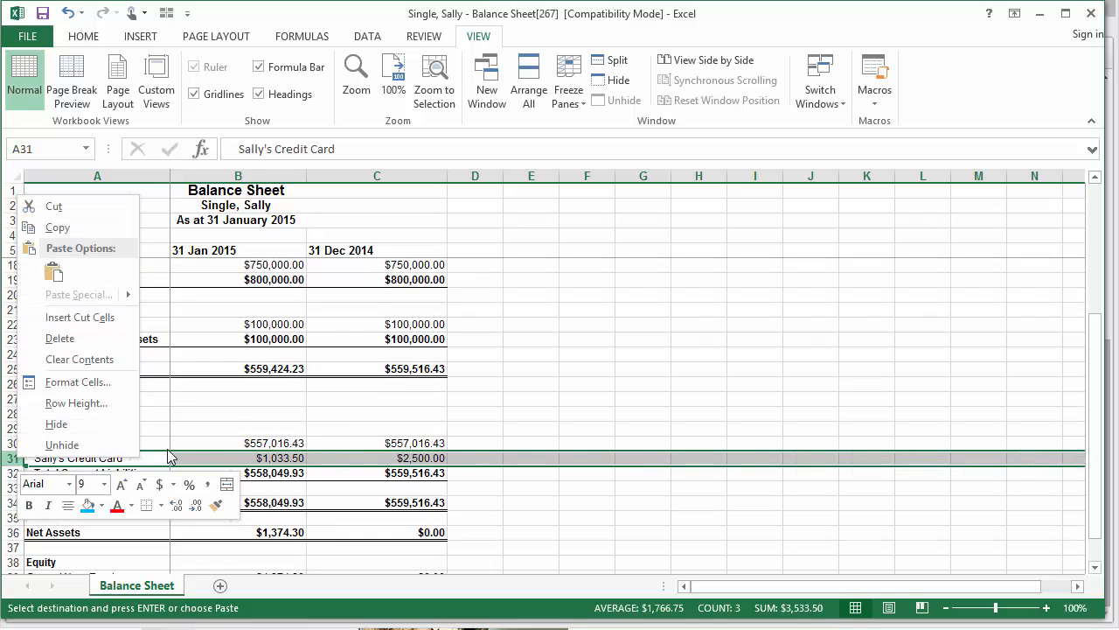
{"action": "left_click", "coordinate": [74, 318]}
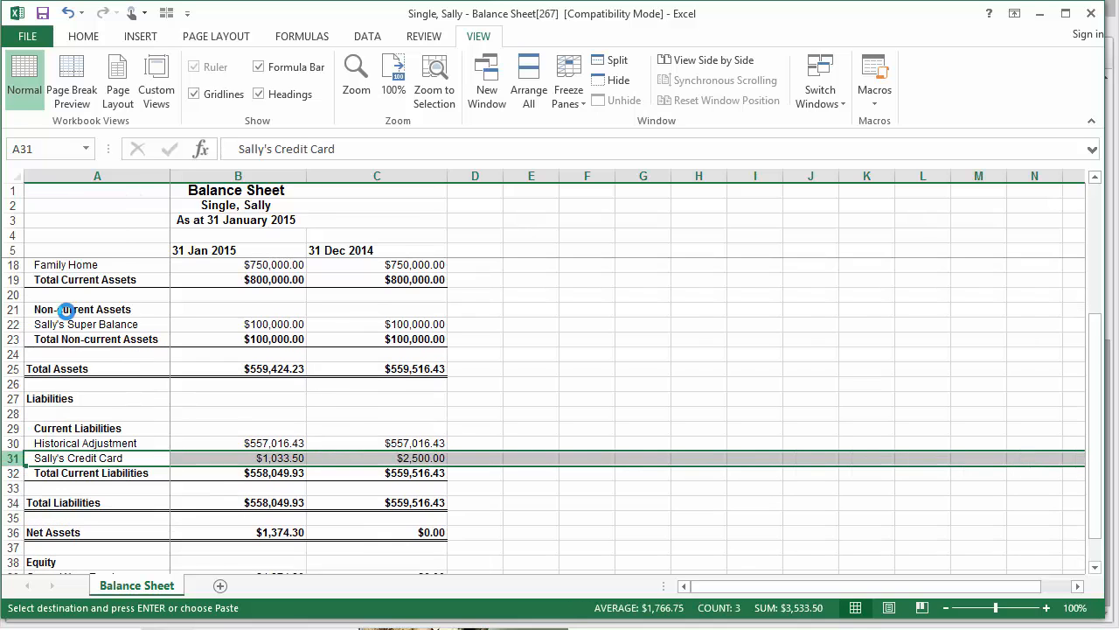
{"action": "left_click", "coordinate": [219, 473]}
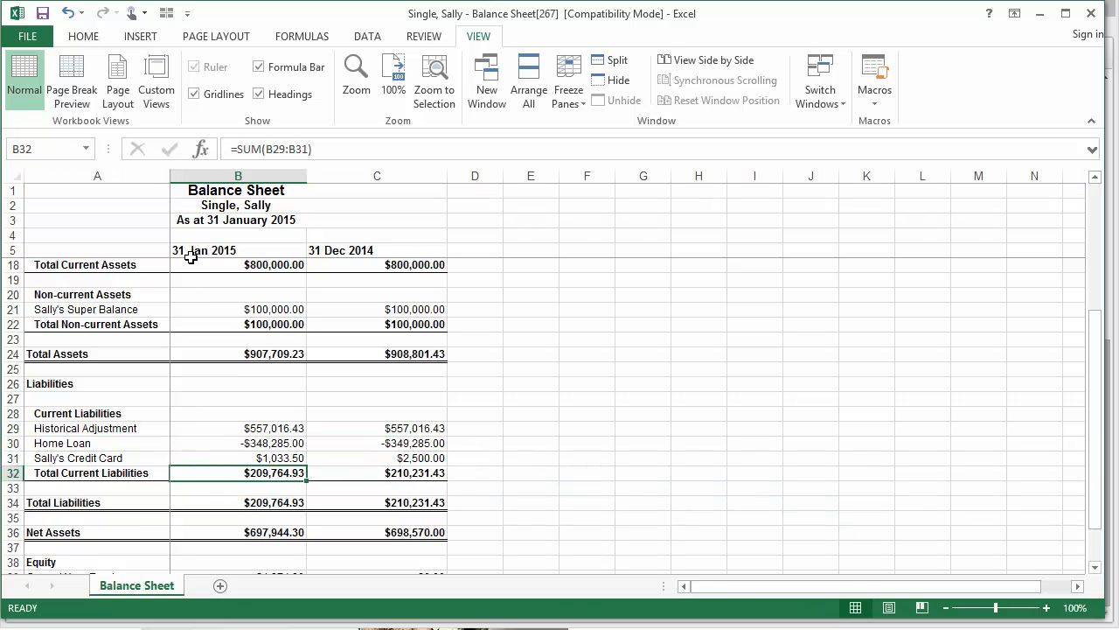
Step: Make the Home Loan balances positive by setting January to 348285 and December to 349285
{"action": "left_click", "coordinate": [218, 442]}
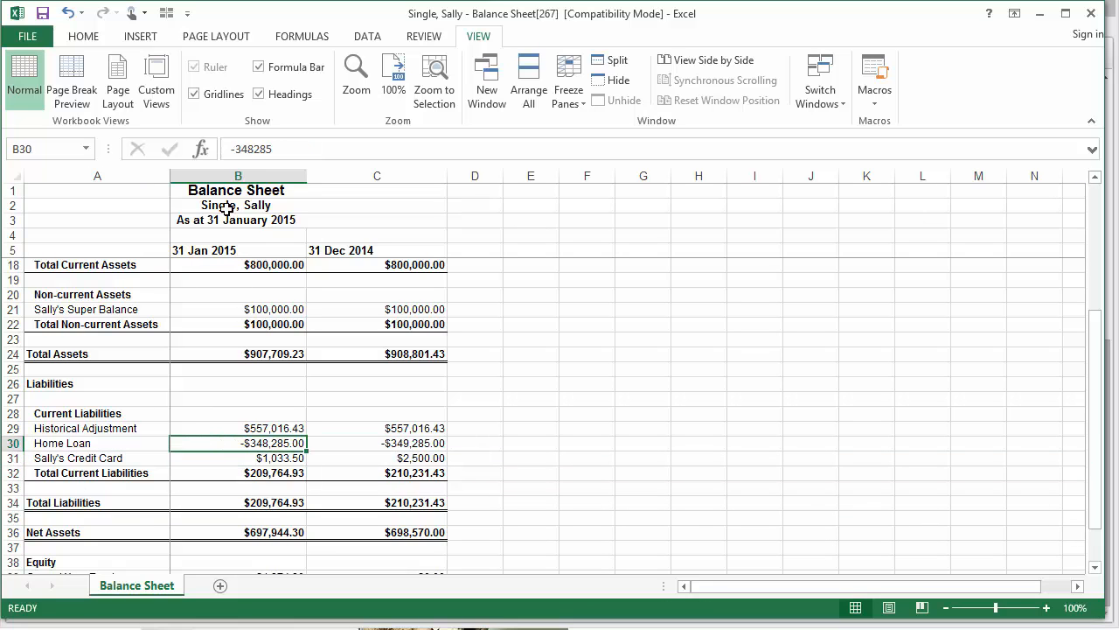
{"action": "left_click", "coordinate": [235, 152]}
{"action": "key", "text": "Delete"}
{"action": "key", "text": "Tab"}
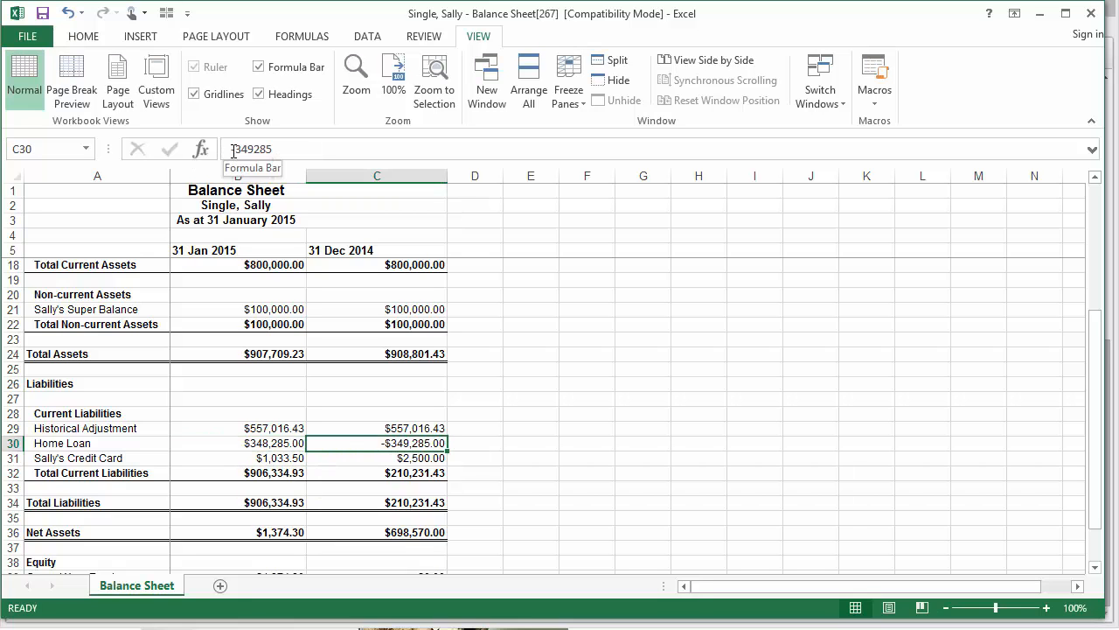
{"action": "left_click", "coordinate": [233, 150]}
{"action": "key", "text": "Delete"}
{"action": "key", "text": "Return"}
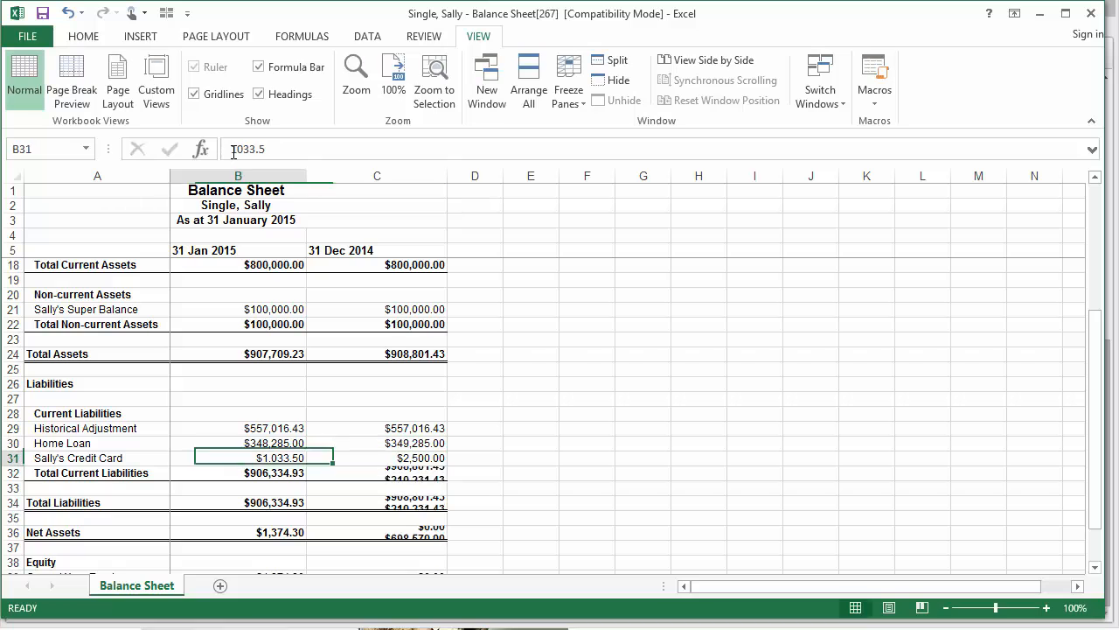
Step: Check the January formulas for Total Bank, Total Current Assets, Total Non-current Assets and Total Assets
{"action": "scroll", "coordinate": [279, 370], "scroll_direction": "up", "scroll_amount": 4}
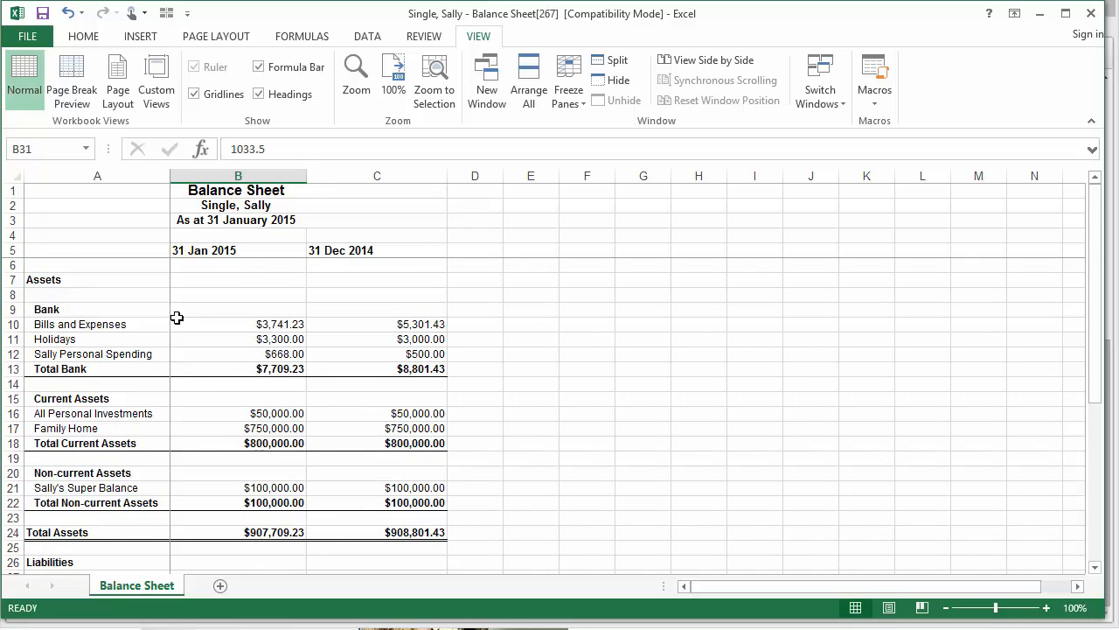
{"action": "left_click", "coordinate": [232, 369]}
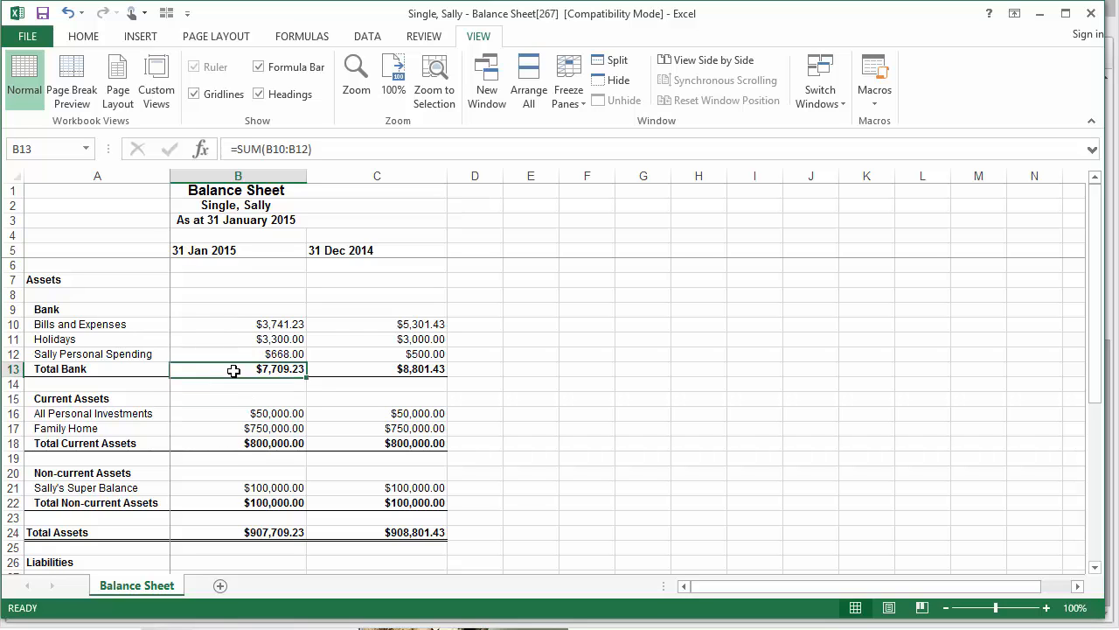
{"action": "left_click", "coordinate": [214, 443]}
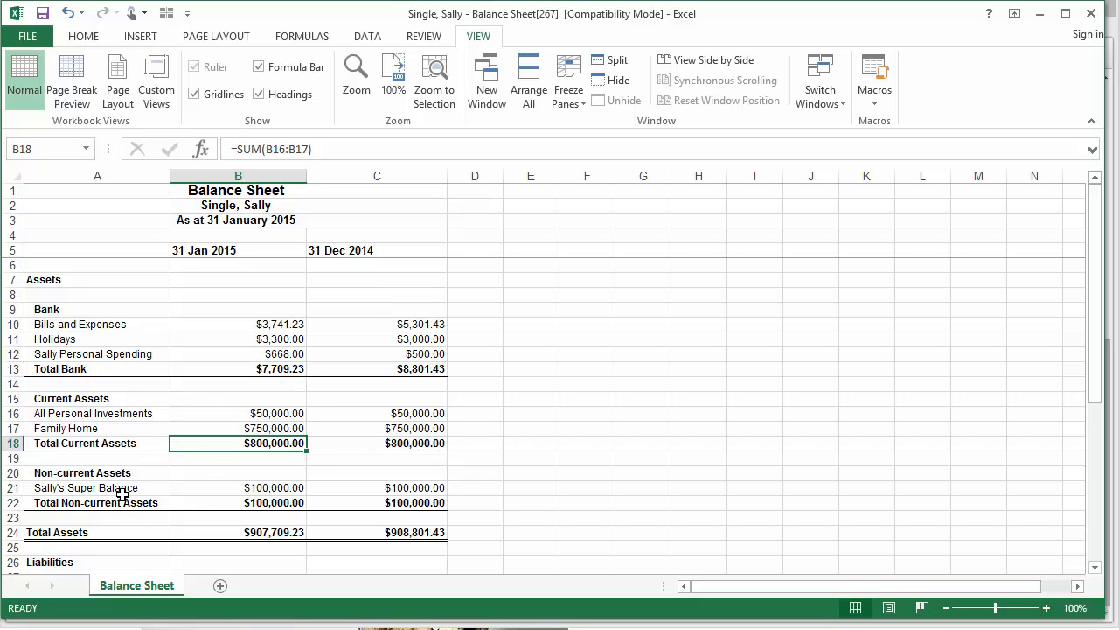
{"action": "left_click", "coordinate": [226, 501]}
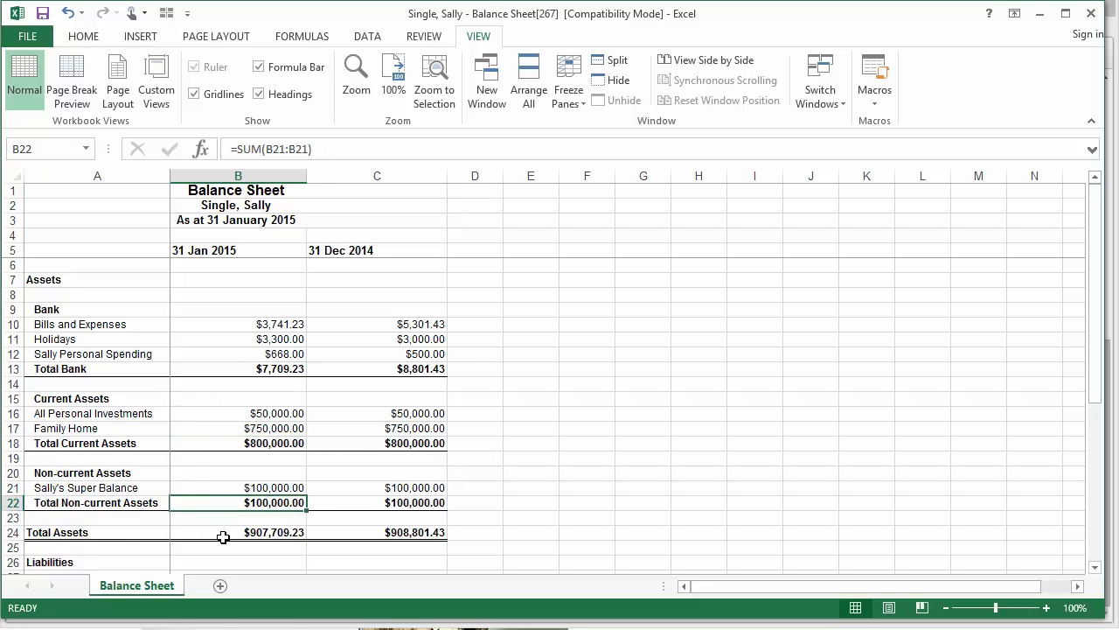
{"action": "left_click", "coordinate": [223, 534]}
Step: Delete the Historical Adjustment row from Current Liabilities
{"action": "scroll", "coordinate": [242, 409], "scroll_direction": "down", "scroll_amount": 4}
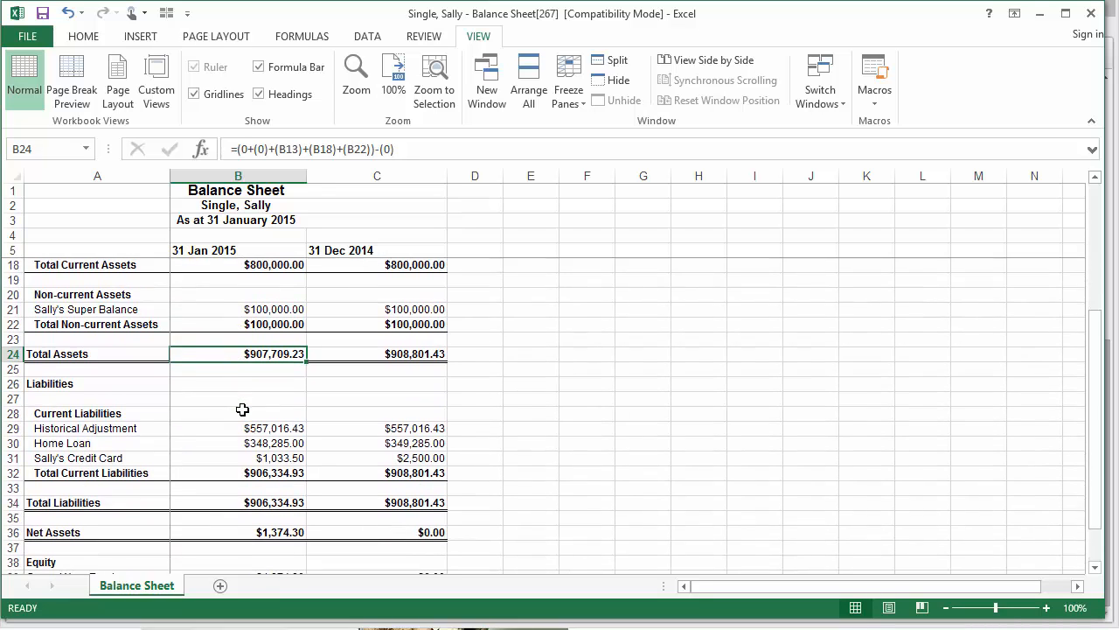
{"action": "scroll", "coordinate": [243, 409], "scroll_direction": "down", "scroll_amount": 1}
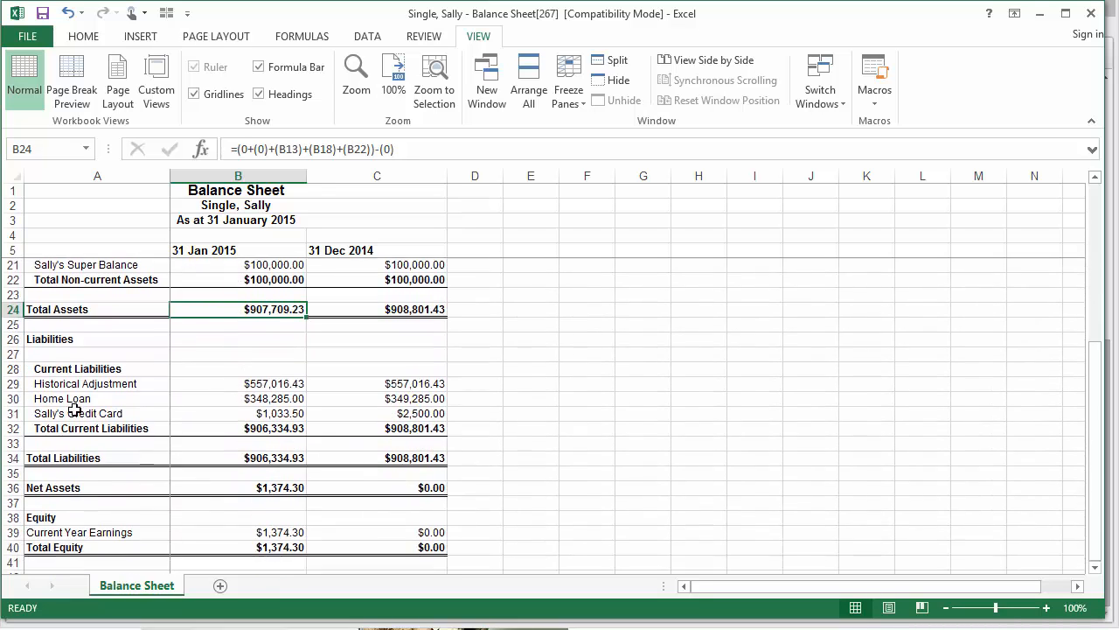
{"action": "right_click", "coordinate": [9, 383]}
{"action": "key", "text": "d"}
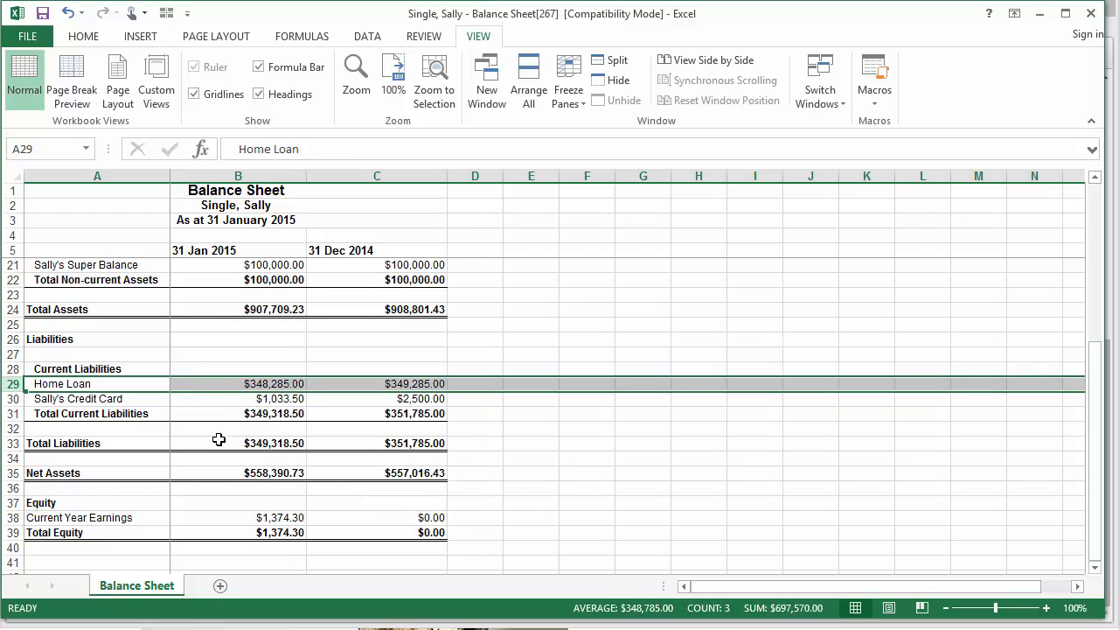
{"action": "left_click", "coordinate": [219, 428]}
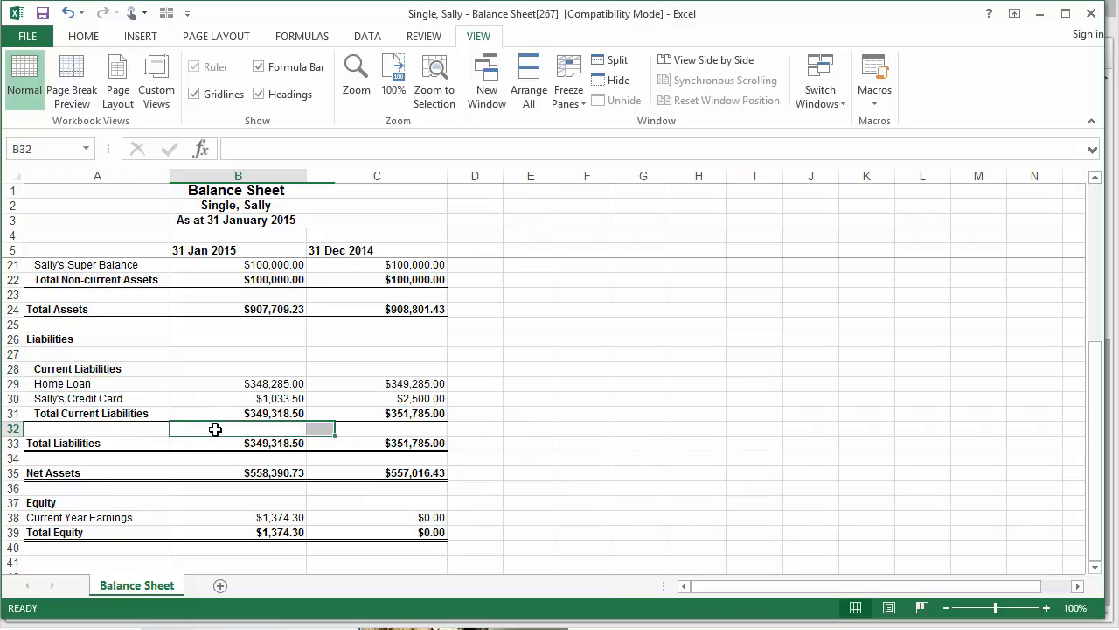
Step: Compare Net Assets for both months and check the sum of December Net Assets and January Current Year Earnings against January Net Assets
{"action": "left_click", "coordinate": [236, 472]}
{"action": "left_click", "coordinate": [367, 472]}
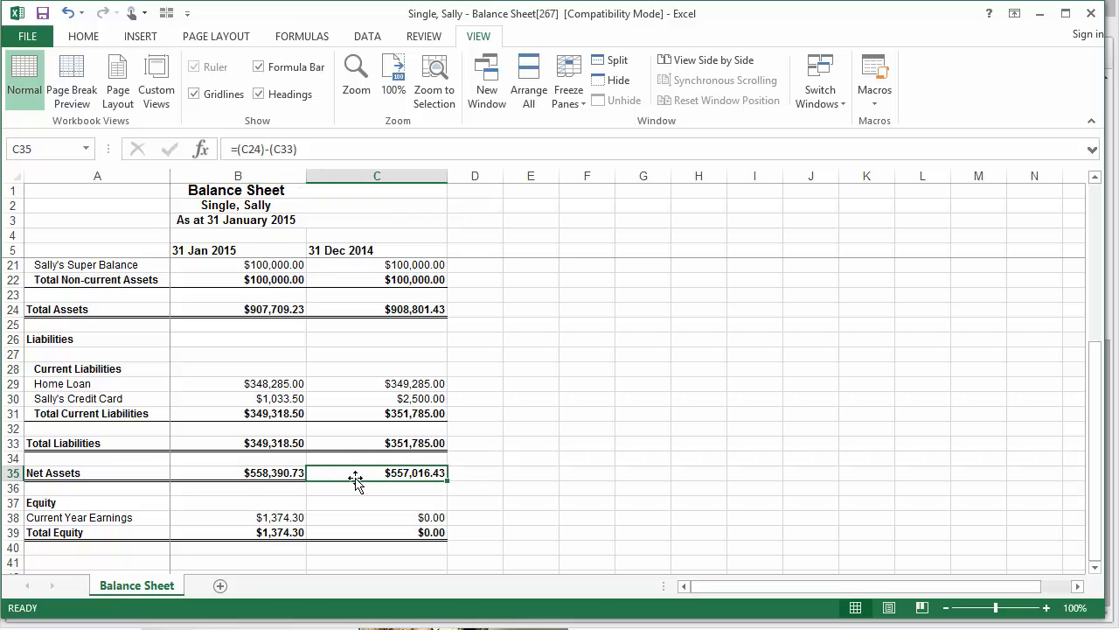
{"action": "left_click", "coordinate": [230, 514]}
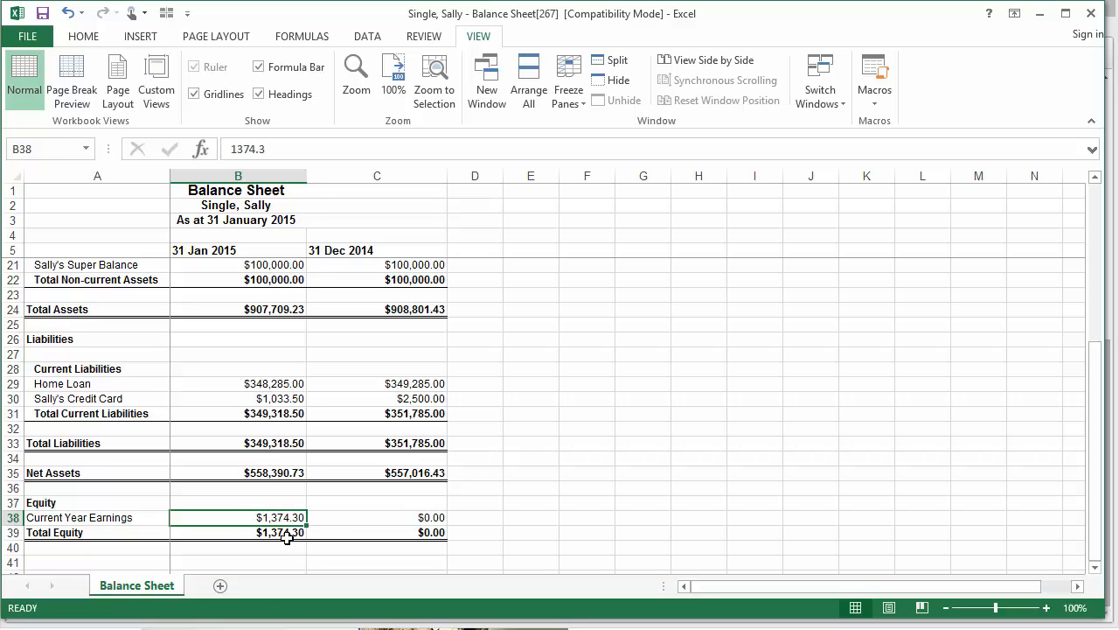
{"action": "left_click", "coordinate": [342, 474], "text": "ctrl"}
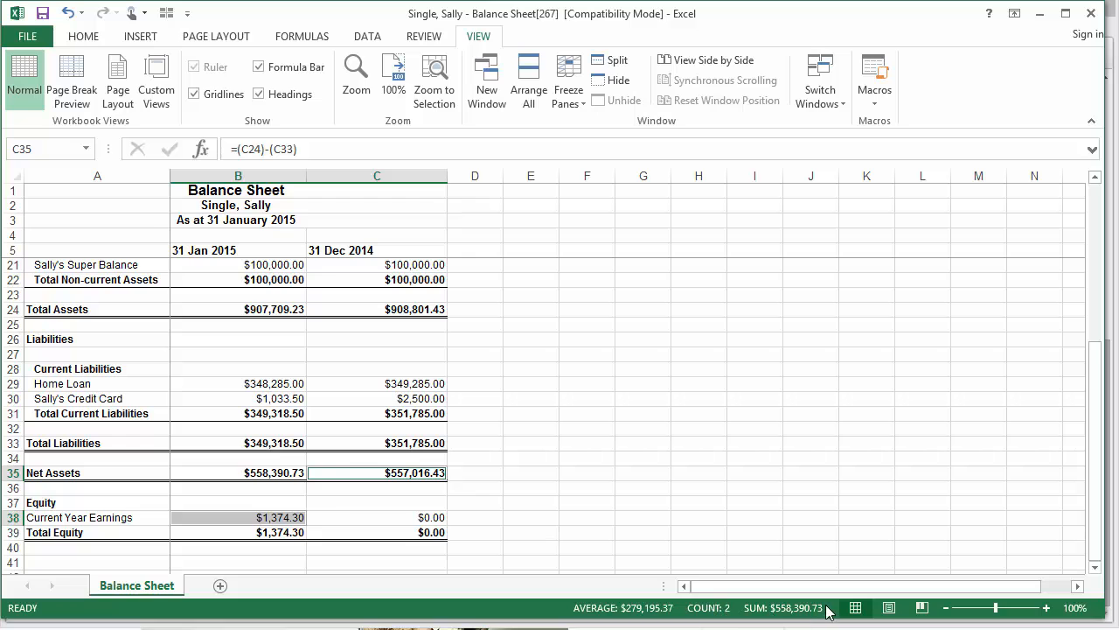
{"action": "left_click", "coordinate": [210, 471]}
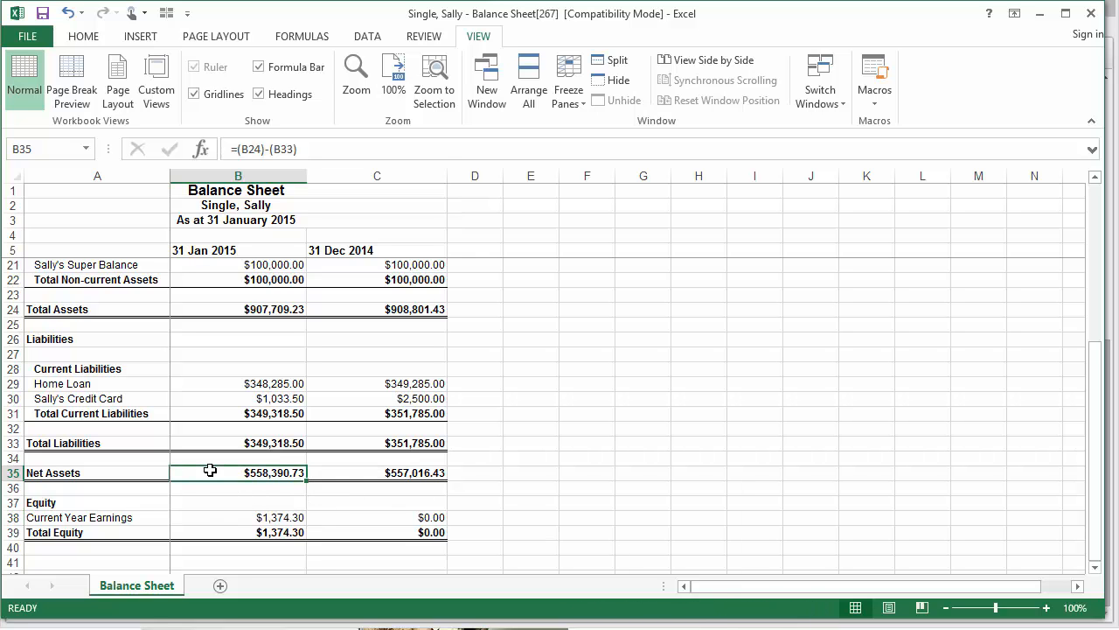
{"action": "scroll", "coordinate": [482, 427], "scroll_direction": "up", "scroll_amount": 5}
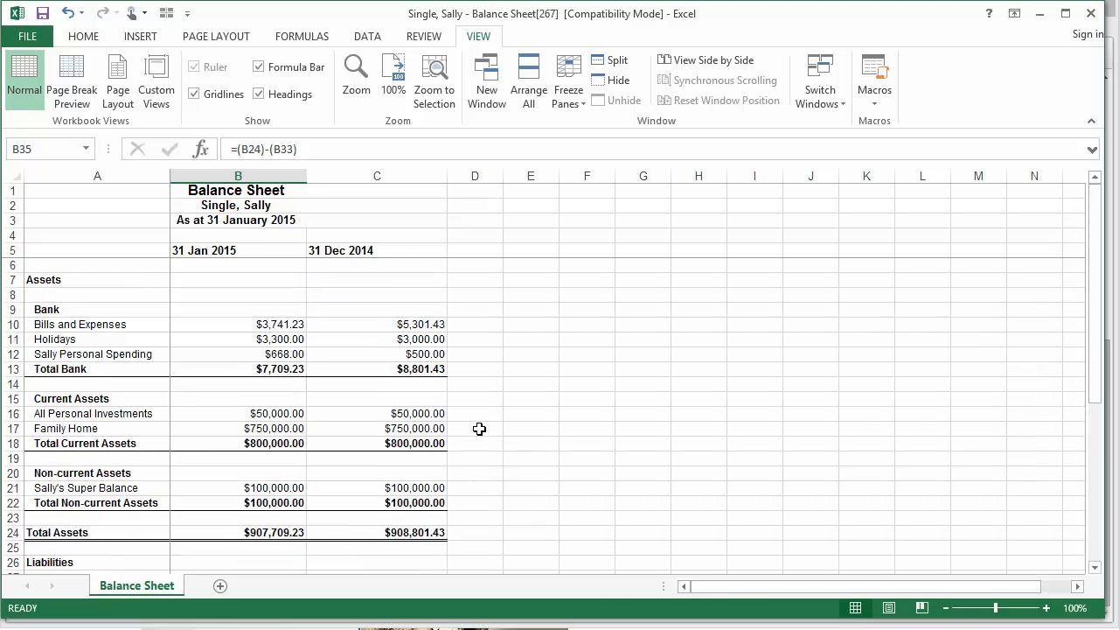